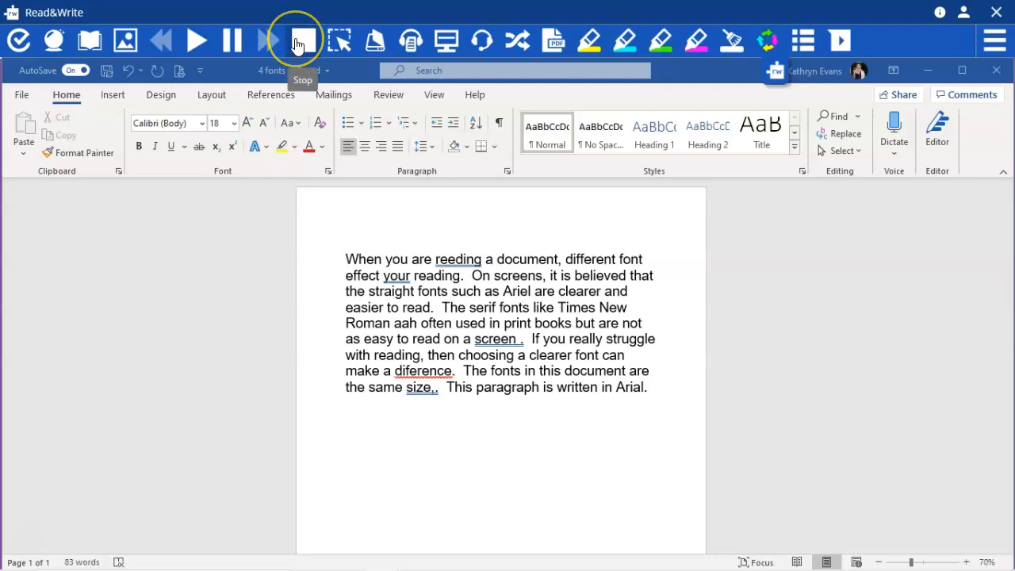
# Start the Check It spelling and grammar check from the beginning of the paragraph
pyautogui.click(300, 238)
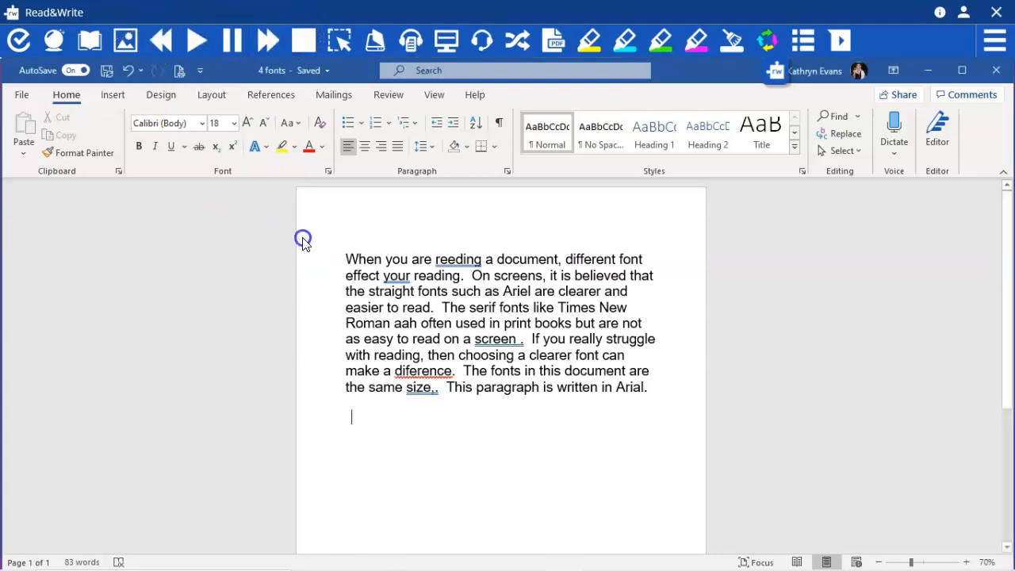
pyautogui.click(343, 255)
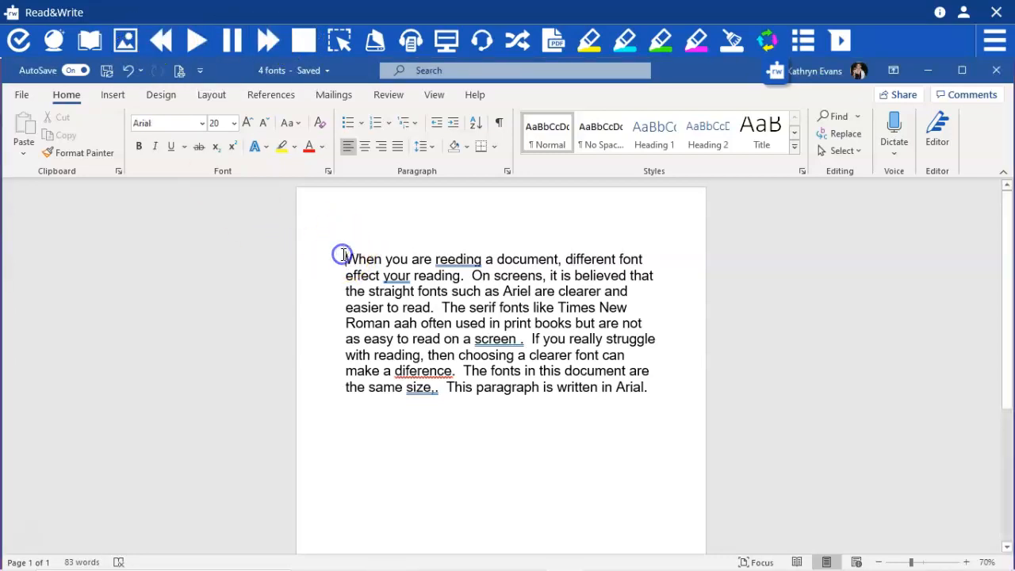
pyautogui.click(17, 45)
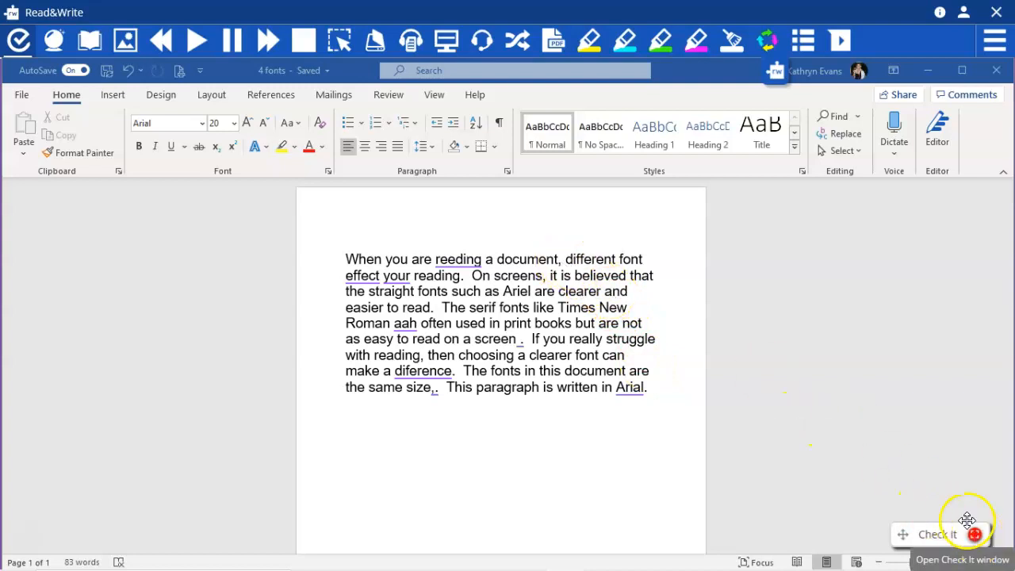
# Replace the flagged word "reeding" in the first line with the suggestion "reading"
pyautogui.click(455, 265)
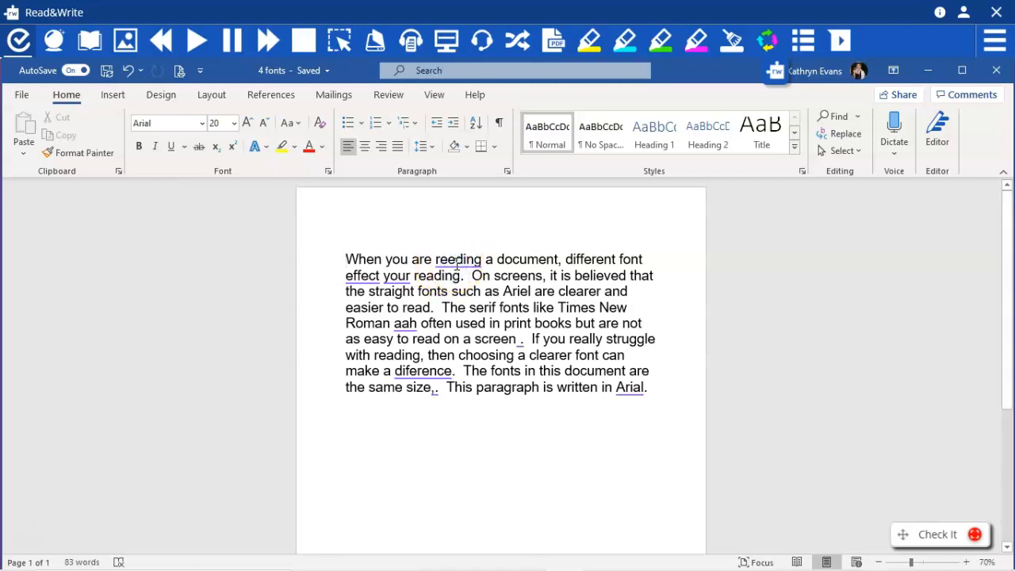
pyautogui.rightClick(457, 266)
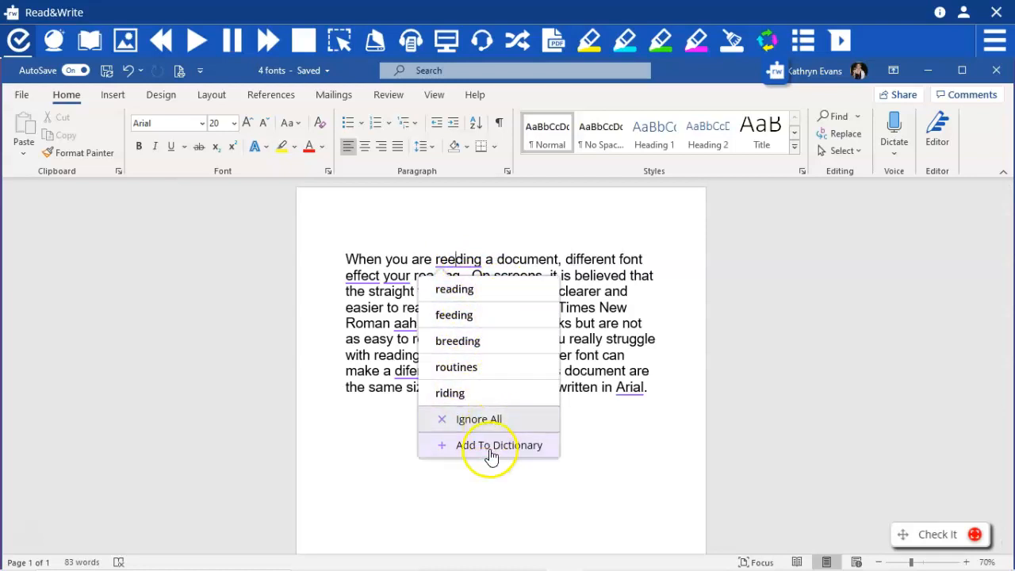
pyautogui.click(494, 297)
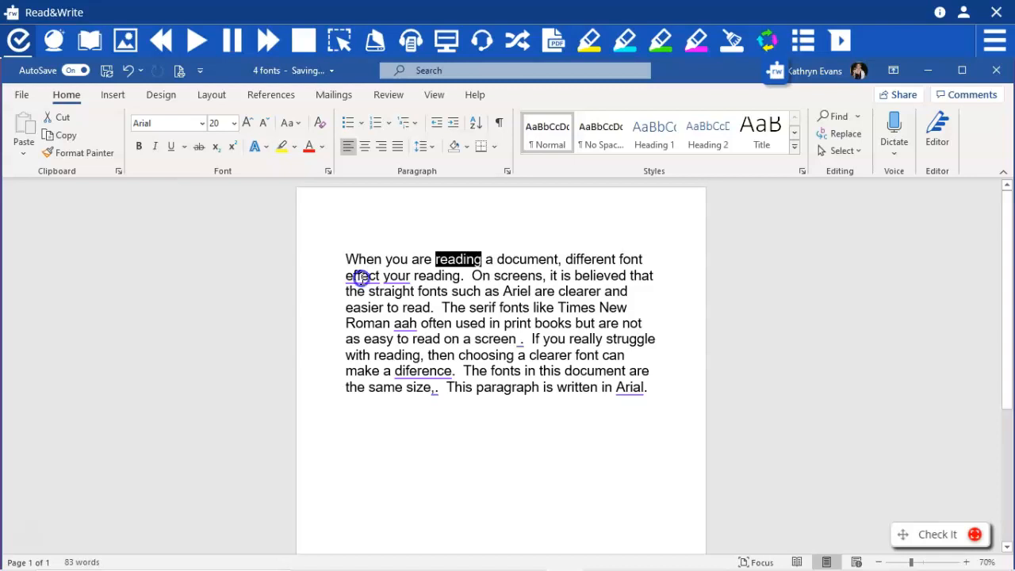
# Replace the flagged word "effect" in the second line with the suggestion "affect"
pyautogui.click(361, 278)
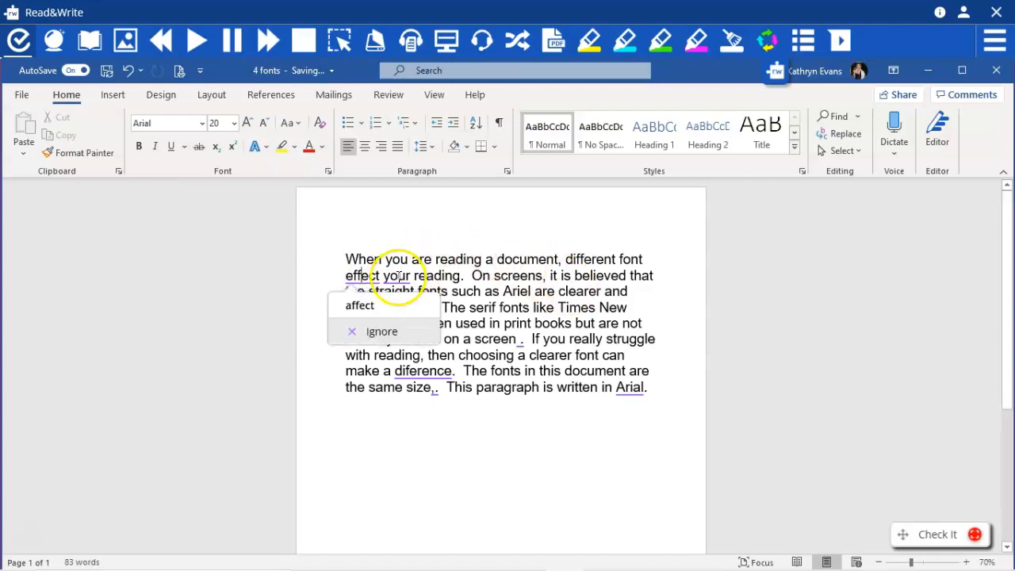
pyautogui.click(357, 305)
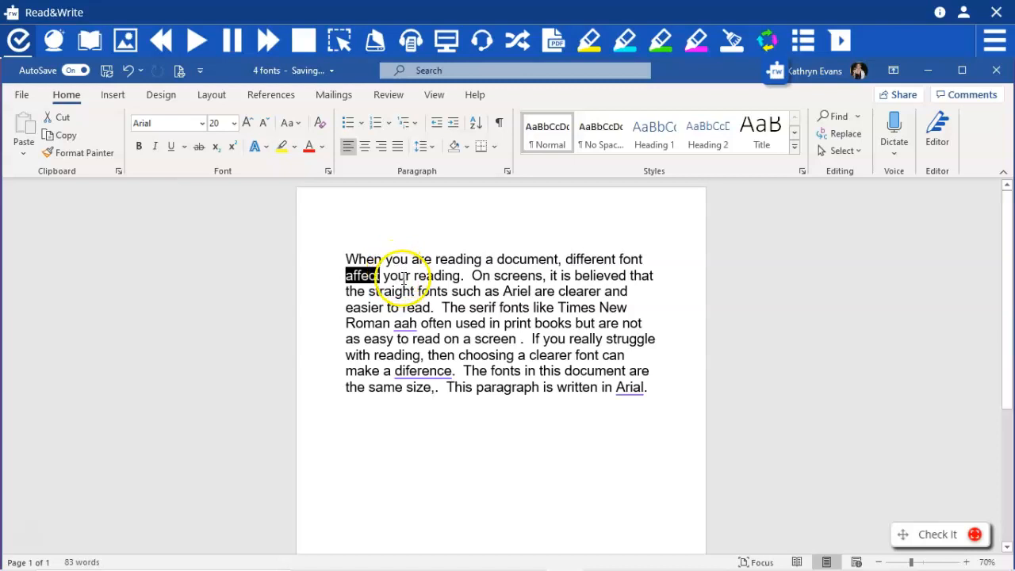
pyautogui.click(418, 227)
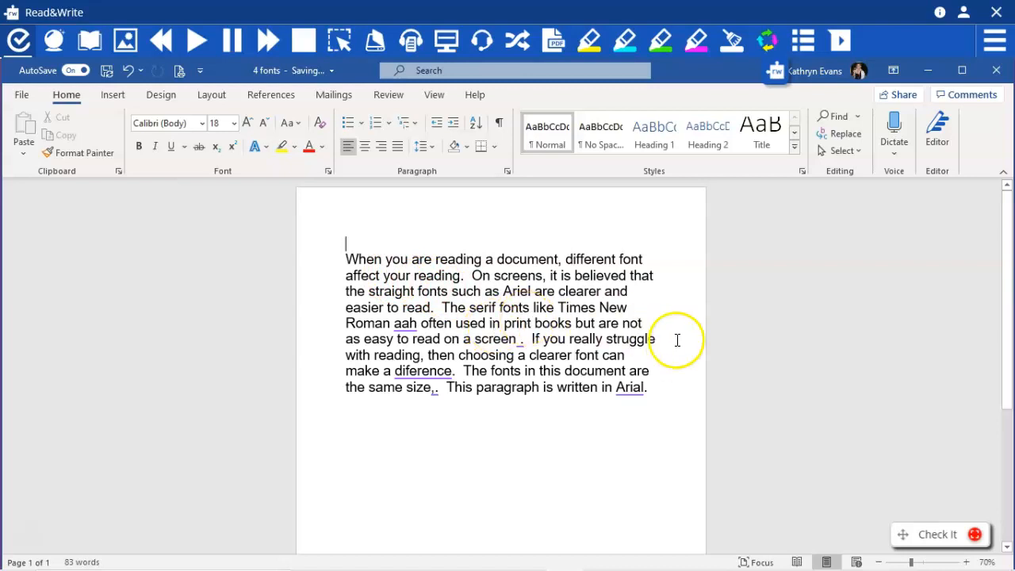
# Open the full Check It window and look through the list of spelling suggestions for "aah"
pyautogui.click(975, 537)
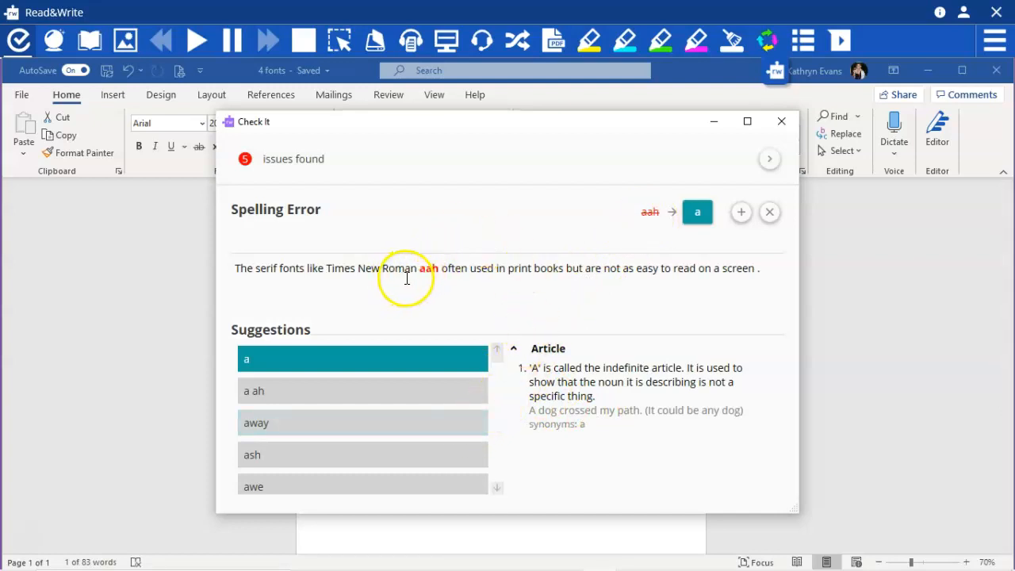
pyautogui.click(497, 487)
pyautogui.click(497, 487)
pyautogui.click(498, 487)
pyautogui.click(498, 487)
pyautogui.click(497, 487)
pyautogui.click(497, 487)
pyautogui.click(497, 487)
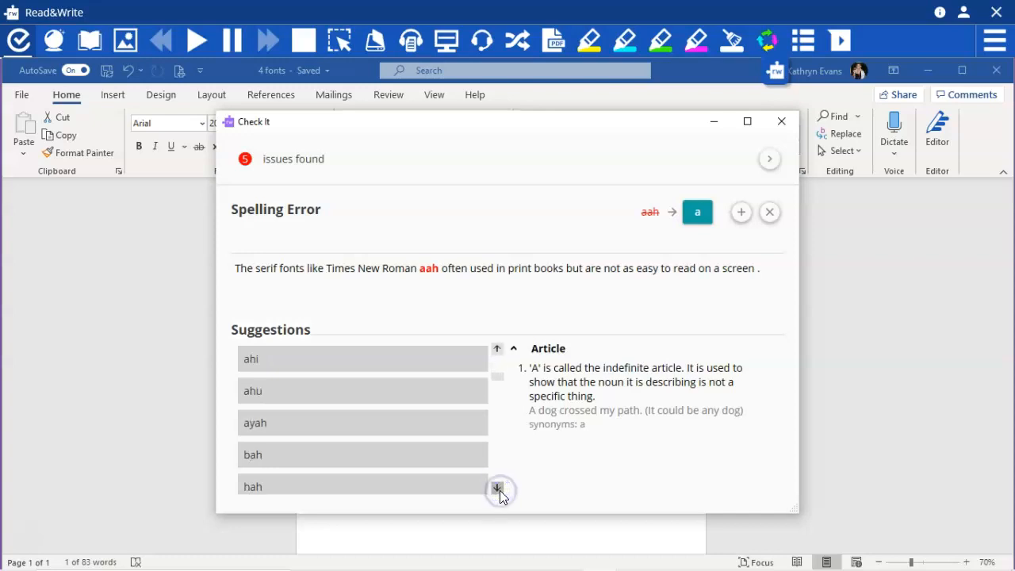
pyautogui.click(497, 487)
pyautogui.click(497, 487)
pyautogui.click(497, 487)
pyautogui.click(497, 487)
pyautogui.click(497, 487)
pyautogui.click(499, 489)
pyautogui.click(499, 490)
pyautogui.click(500, 489)
pyautogui.click(499, 489)
pyautogui.click(500, 490)
pyautogui.click(500, 490)
pyautogui.click(497, 348)
pyautogui.click(496, 348)
pyautogui.click(496, 348)
pyautogui.click(497, 348)
pyautogui.click(496, 348)
pyautogui.click(496, 349)
pyautogui.click(497, 348)
pyautogui.click(497, 348)
pyautogui.click(497, 349)
pyautogui.click(496, 348)
pyautogui.click(497, 348)
pyautogui.click(496, 348)
pyautogui.click(496, 349)
pyautogui.click(497, 348)
pyautogui.click(497, 348)
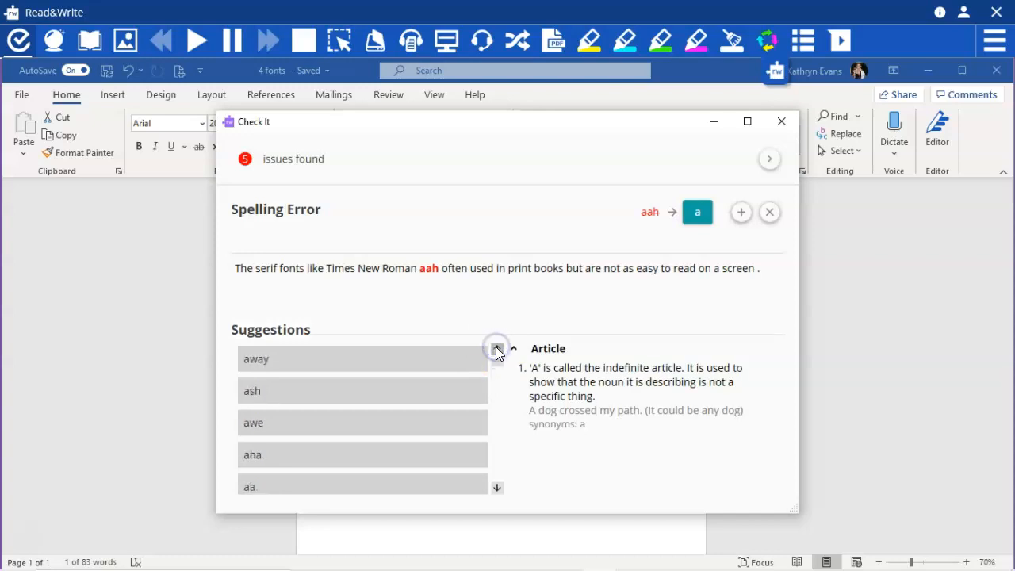
pyautogui.click(496, 348)
pyautogui.click(496, 348)
pyautogui.click(497, 348)
# Correct "aah" to "are" directly in the document text and go on to the next Check It issue
pyautogui.moveTo(505, 127); pyautogui.dragTo(960, 180)
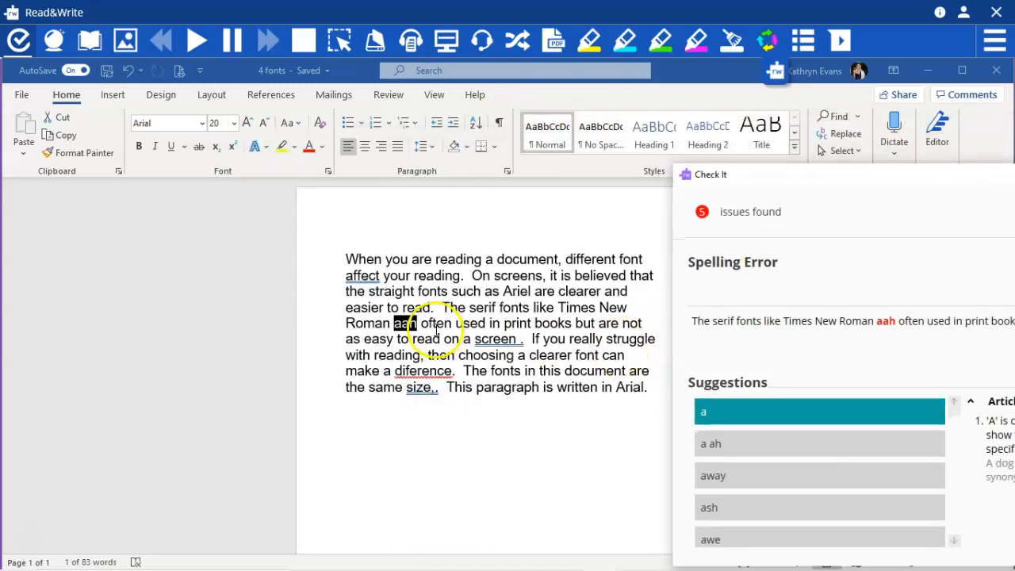
pyautogui.click(408, 324)
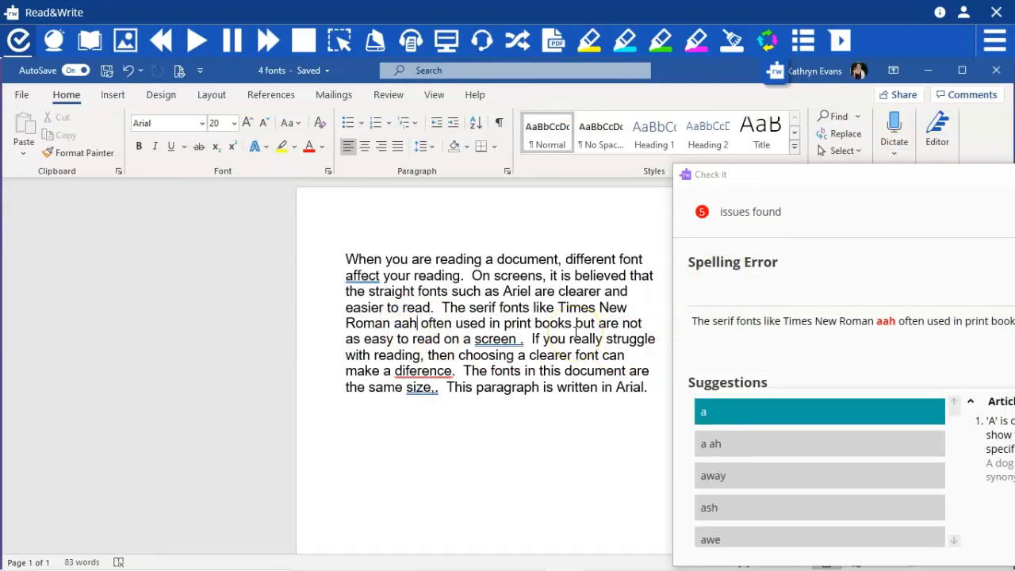
pyautogui.press('BackSpace')
pyautogui.press('BackSpace')
pyautogui.write('re')
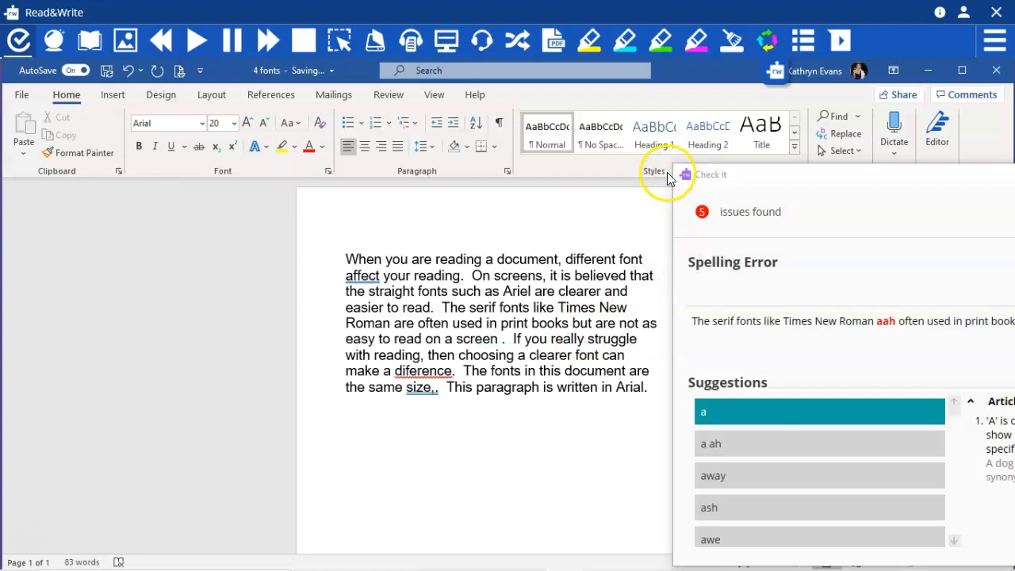
pyautogui.moveTo(763, 174); pyautogui.dragTo(263, 130)
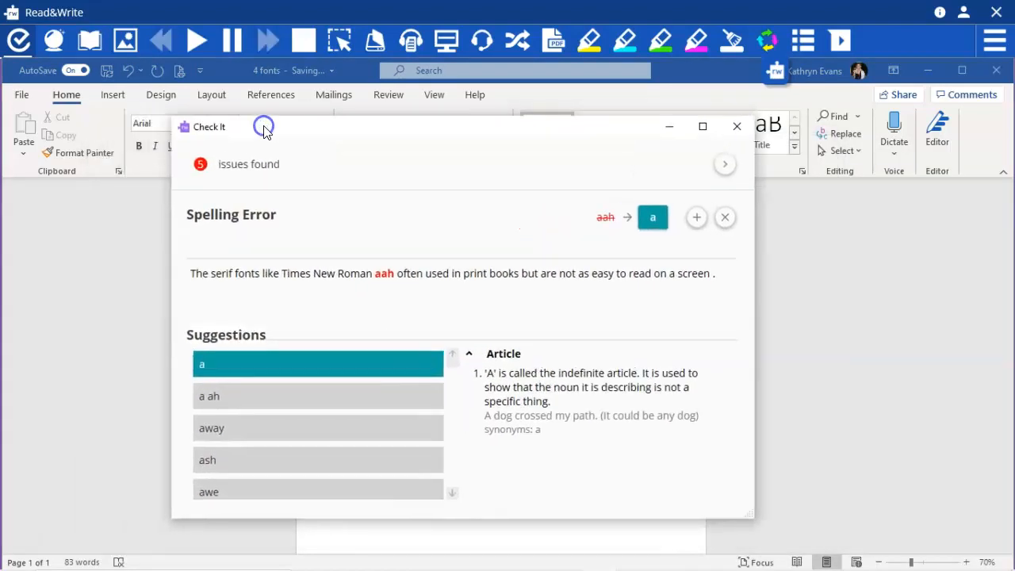
pyautogui.click(725, 165)
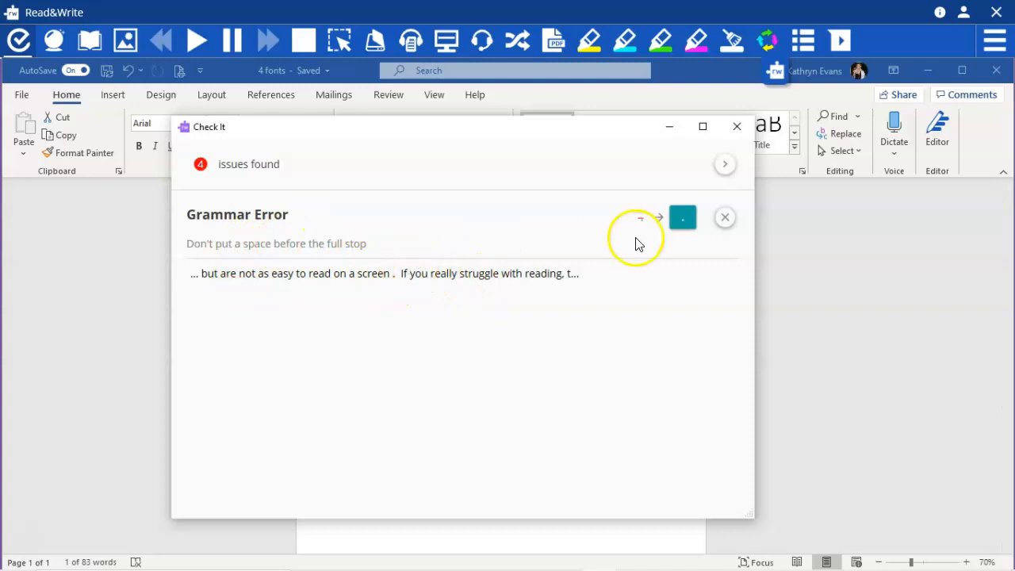
# Accept the grammar corrections that remove the space before the full stop after "screen" and add a space before "If"
pyautogui.click(685, 221)
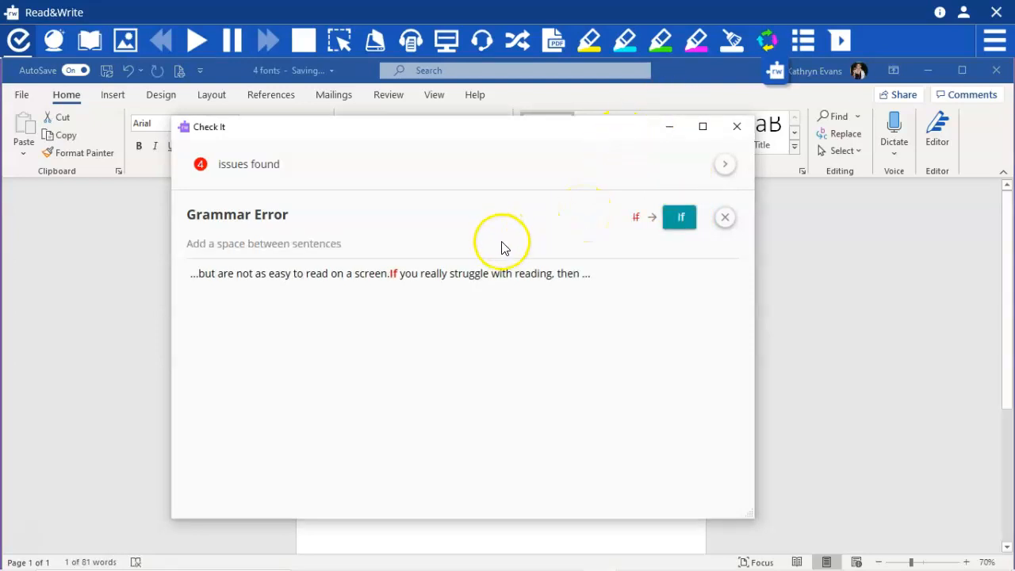
pyautogui.click(682, 226)
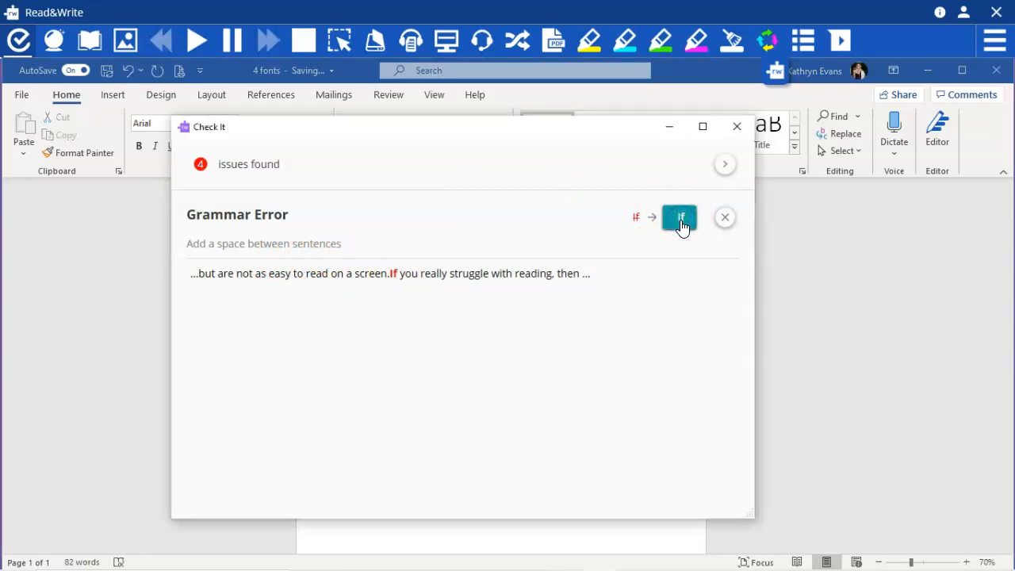
pyautogui.click(671, 262)
pyautogui.click(674, 227)
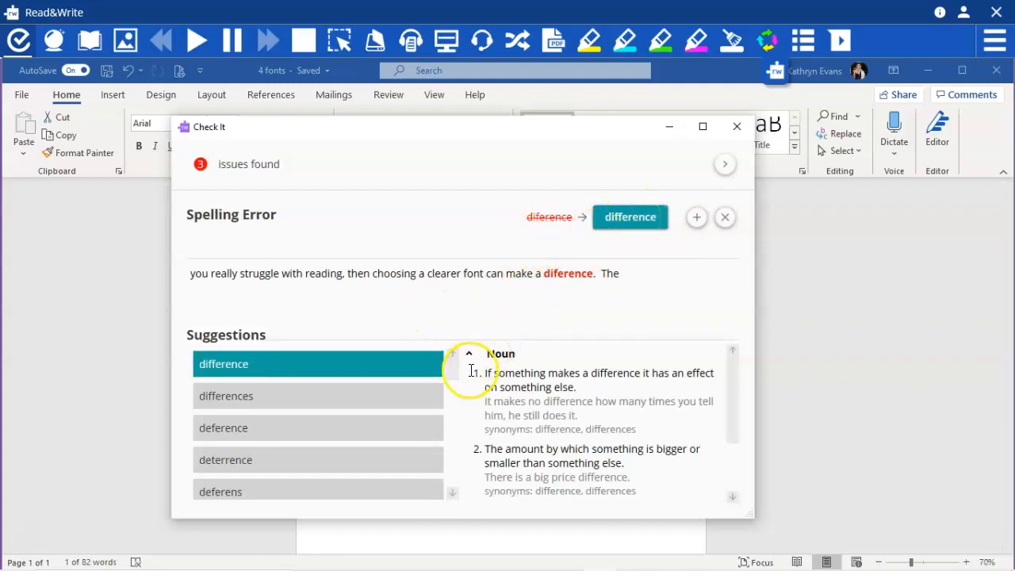
# Review the definitions for "differences" and "deference", and replace "diference" with the suggestion "difference"
pyautogui.click(392, 394)
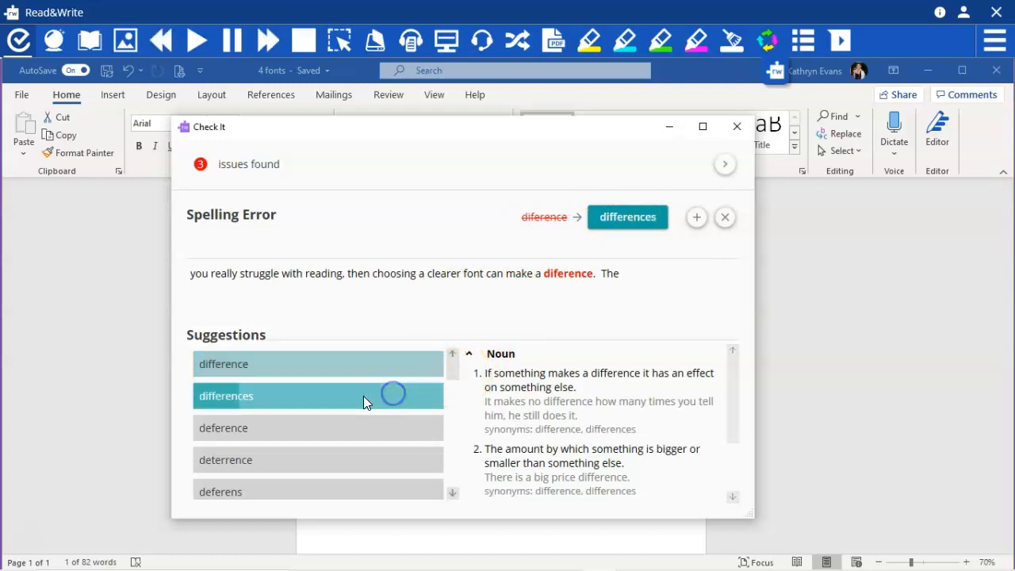
pyautogui.click(354, 435)
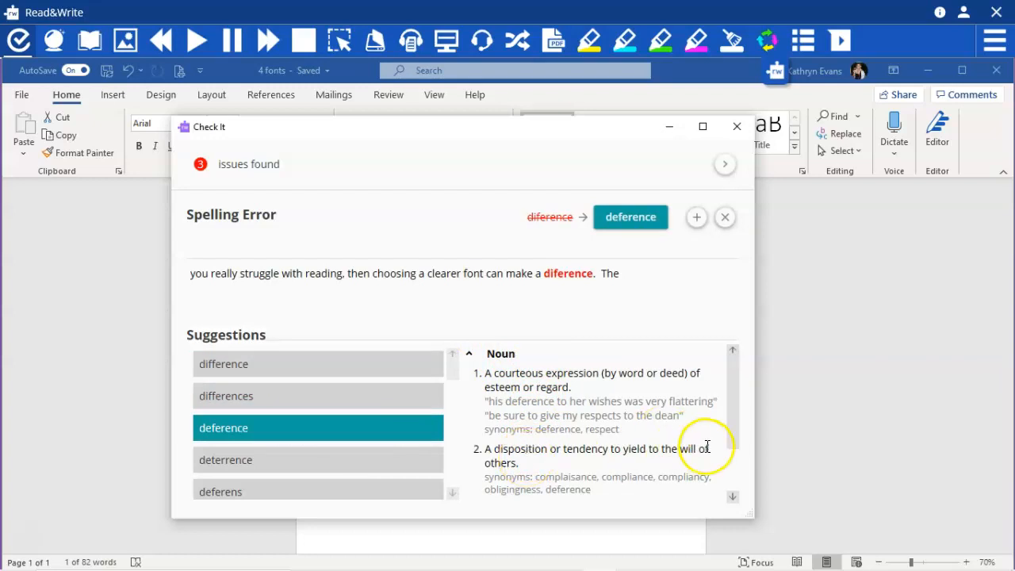
pyautogui.click(730, 489)
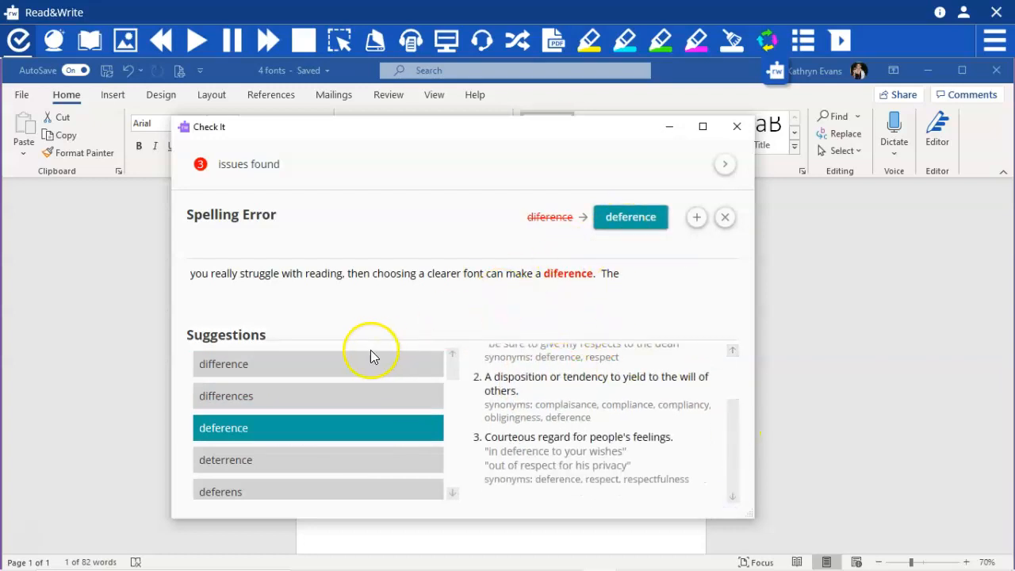
pyautogui.click(345, 364)
pyautogui.click(648, 217)
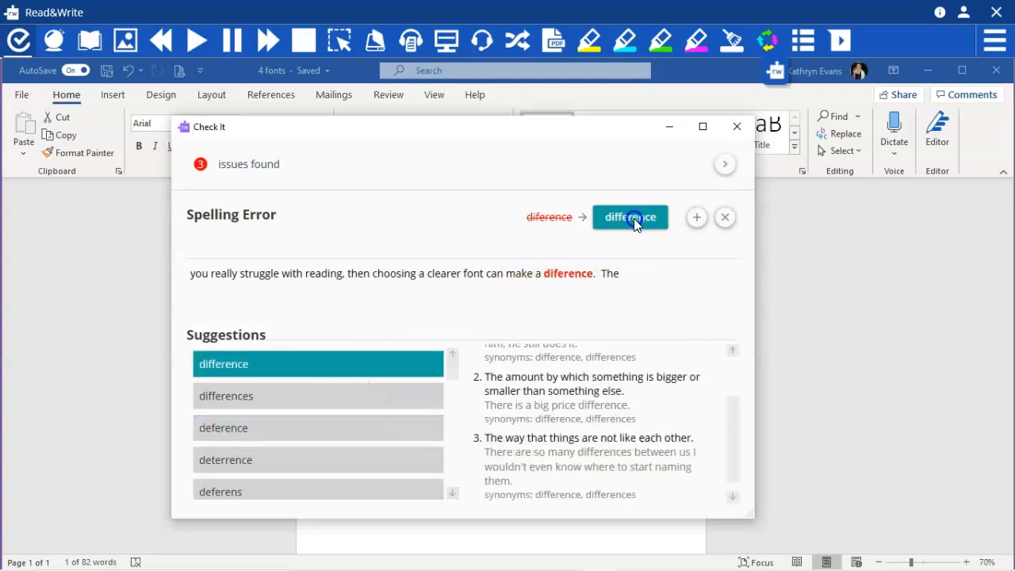
pyautogui.click(605, 218)
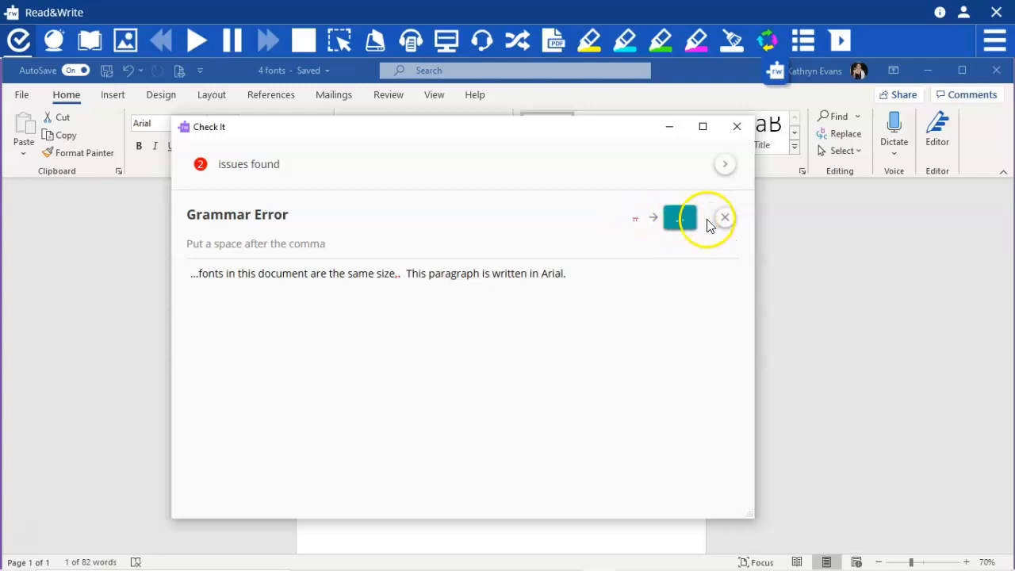
# Delete the stray comma after "size" directly in the document and go on to the next Check It issue
pyautogui.moveTo(540, 129); pyautogui.dragTo(688, 451)
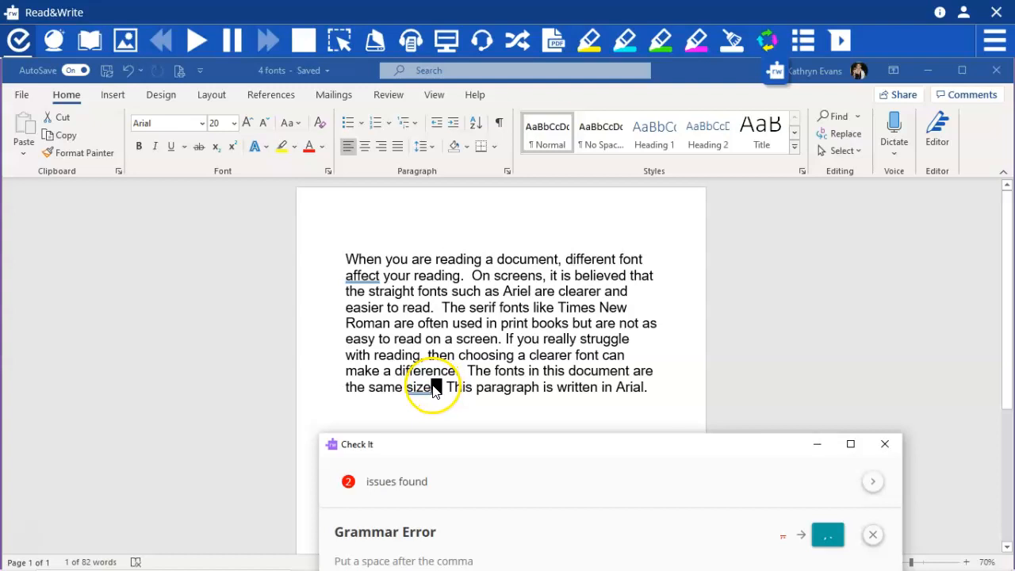
pyautogui.click(436, 389)
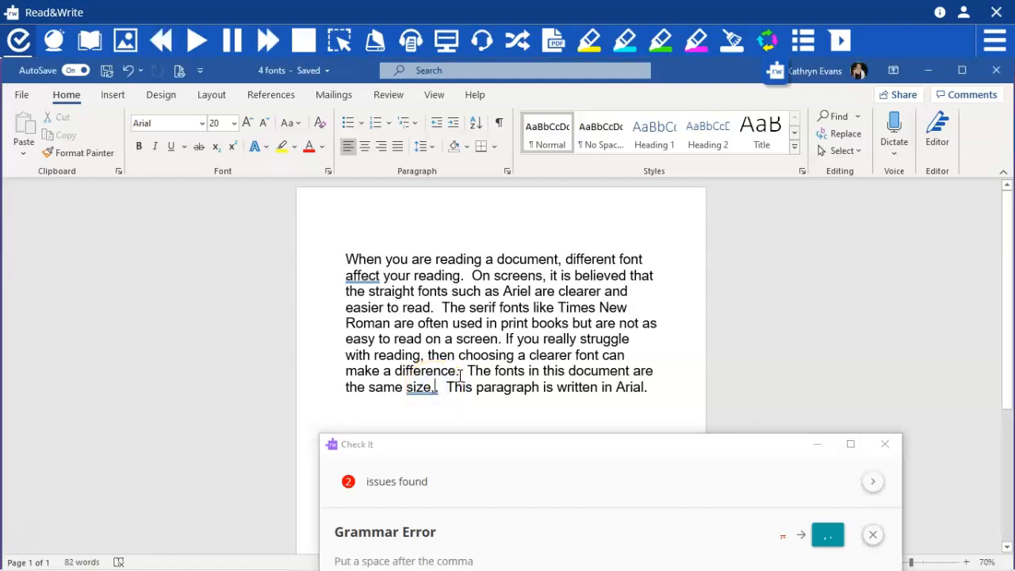
pyautogui.press('BackSpace')
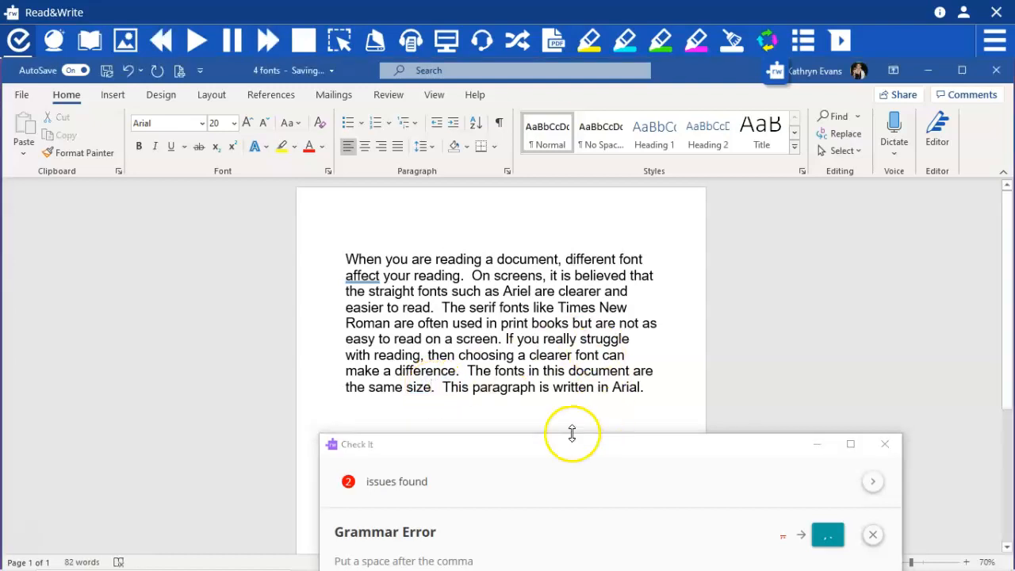
pyautogui.moveTo(548, 448); pyautogui.dragTo(464, 152)
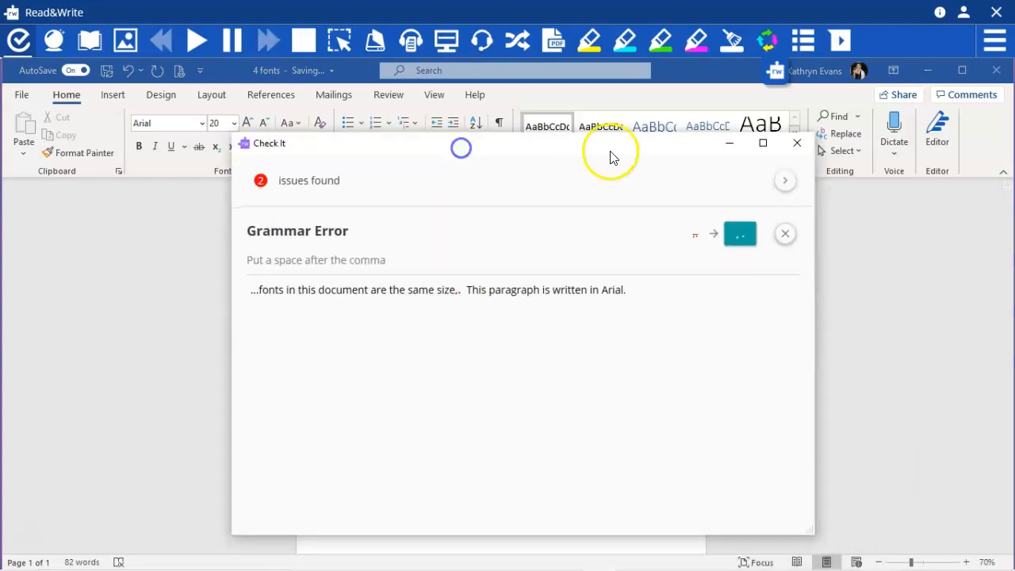
pyautogui.click(783, 182)
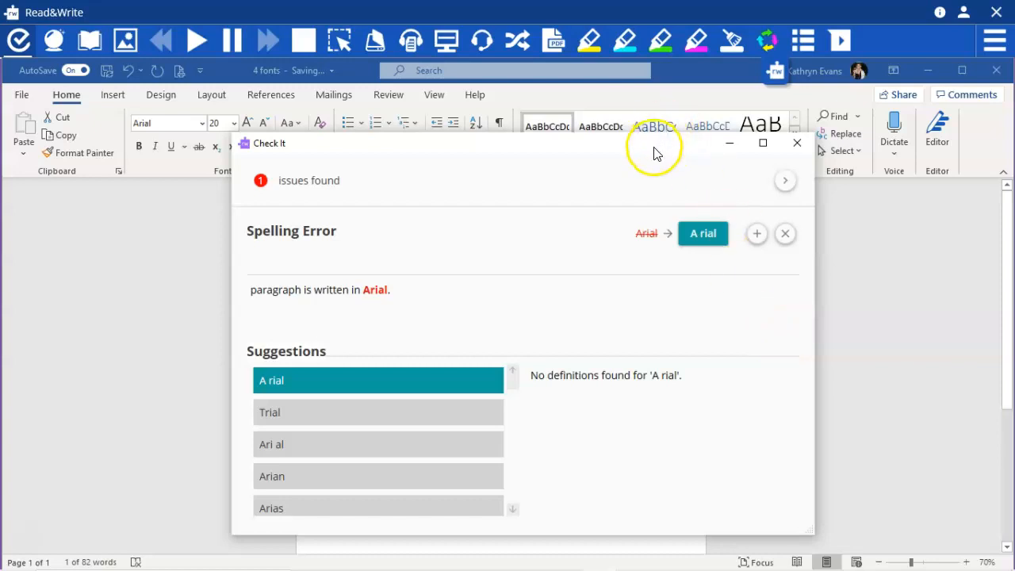
# Look through the spelling suggestions for "Arial" and add the word to the dictionary
pyautogui.moveTo(654, 150); pyautogui.dragTo(660, 73)
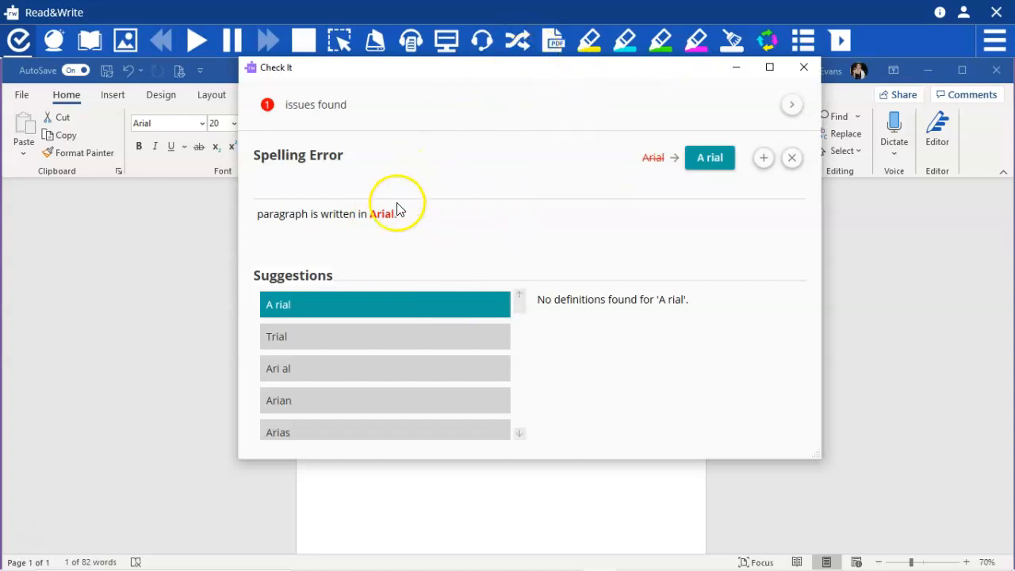
pyautogui.moveTo(489, 73); pyautogui.dragTo(453, 63)
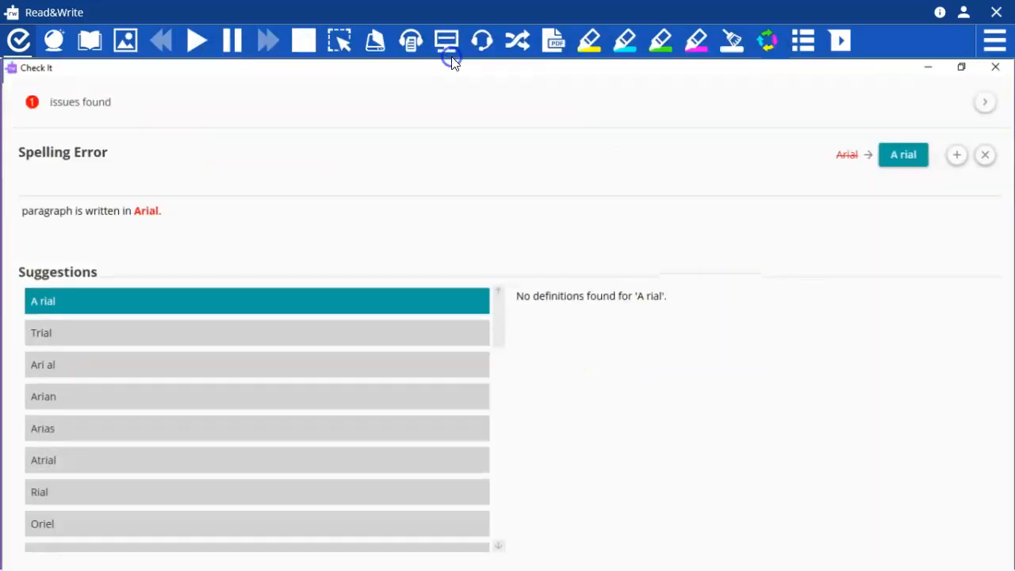
pyautogui.click(962, 67)
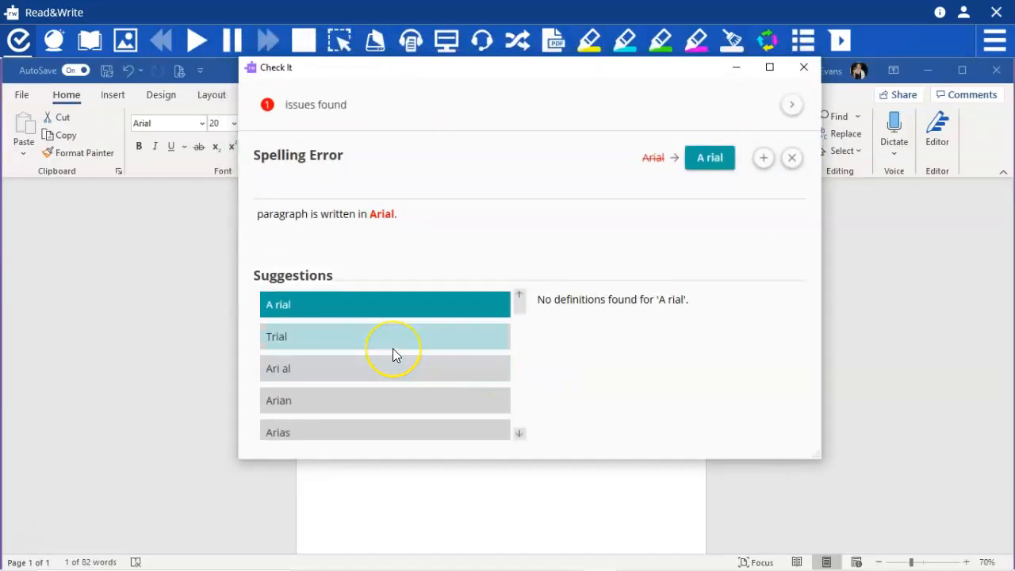
pyautogui.scroll(-5, 393, 348)
pyautogui.scroll(2, 393, 353)
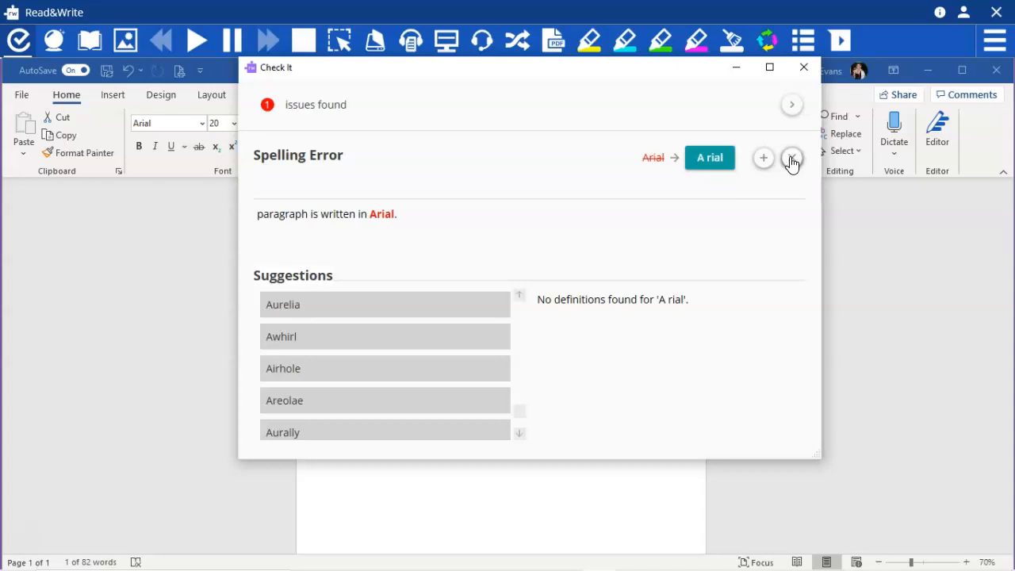
pyautogui.click(762, 159)
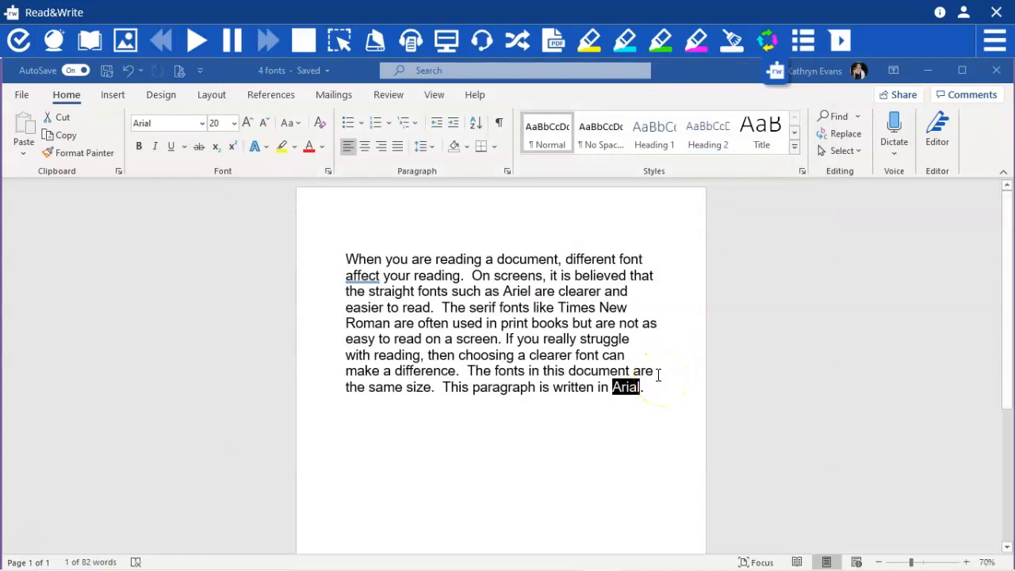
# Correct the font name "Ariel" to "Arial" in the paragraph's third line
pyautogui.click(652, 311)
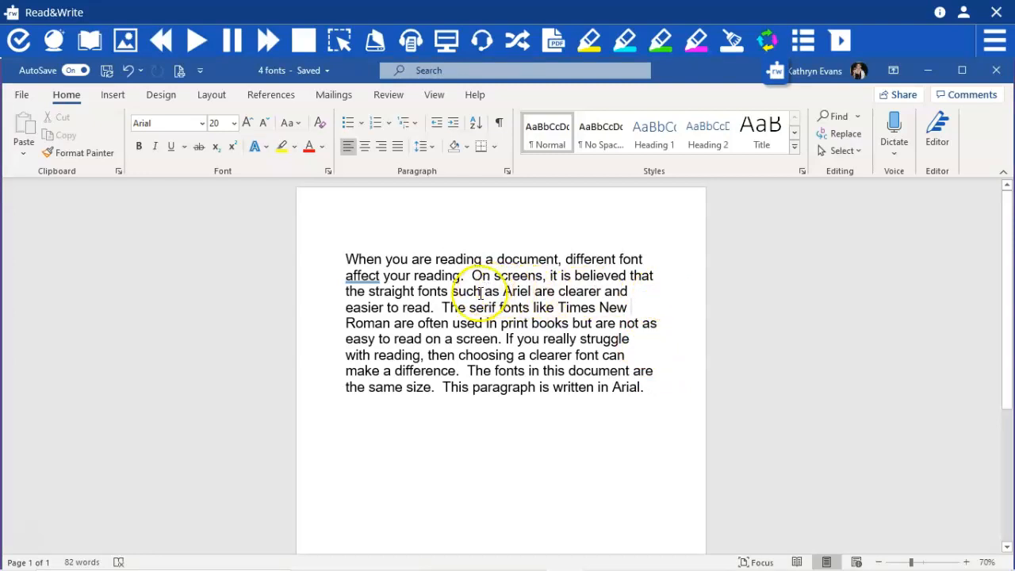
pyautogui.click(525, 291)
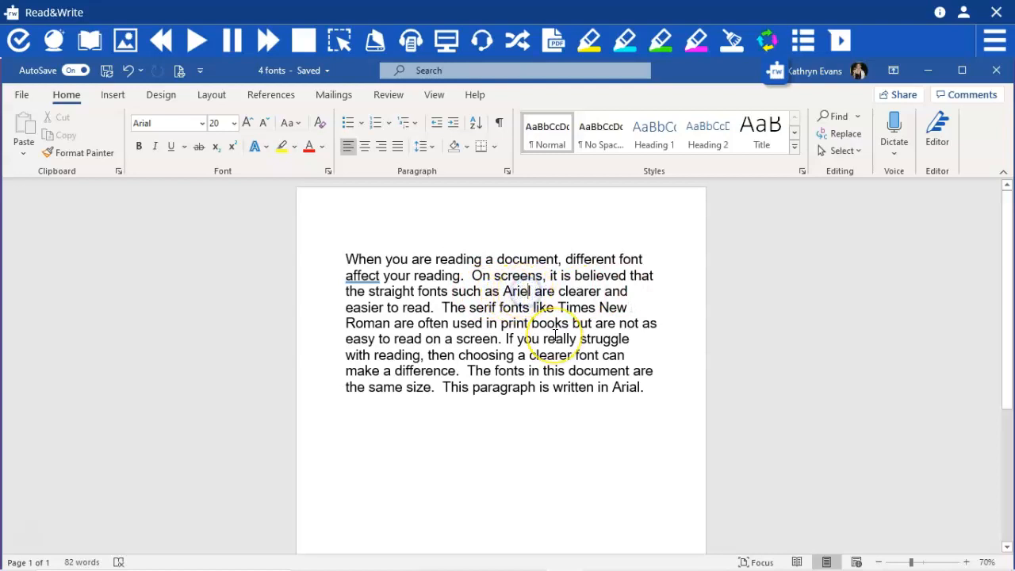
pyautogui.press('BackSpace')
pyautogui.press('BackSpace')
pyautogui.press('BackSpace')
pyautogui.write('ria')
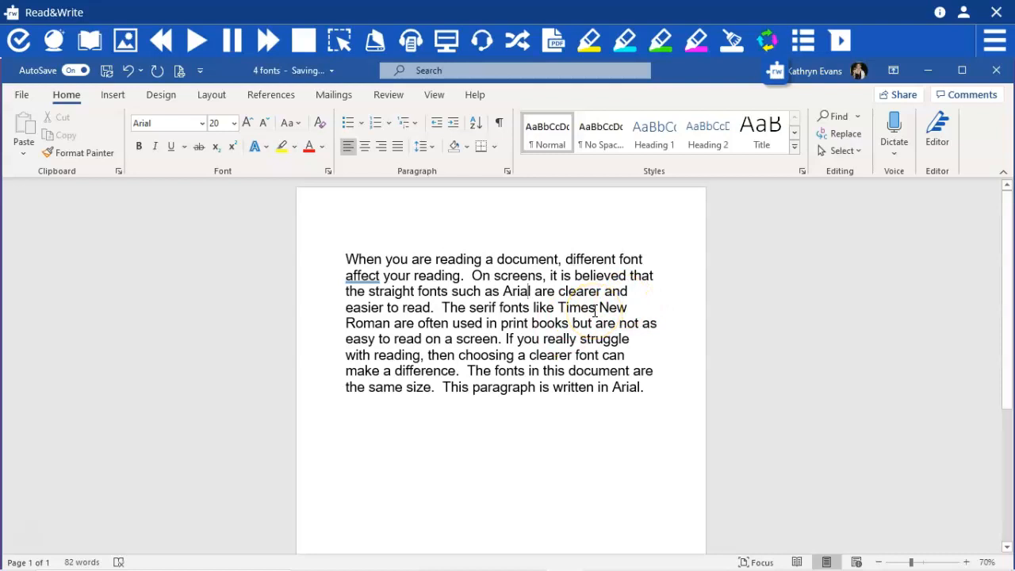
# Change "to" to "too" in "easier to read" as a deliberate error for testing the checker
pyautogui.moveTo(486, 324); pyautogui.dragTo(571, 323)
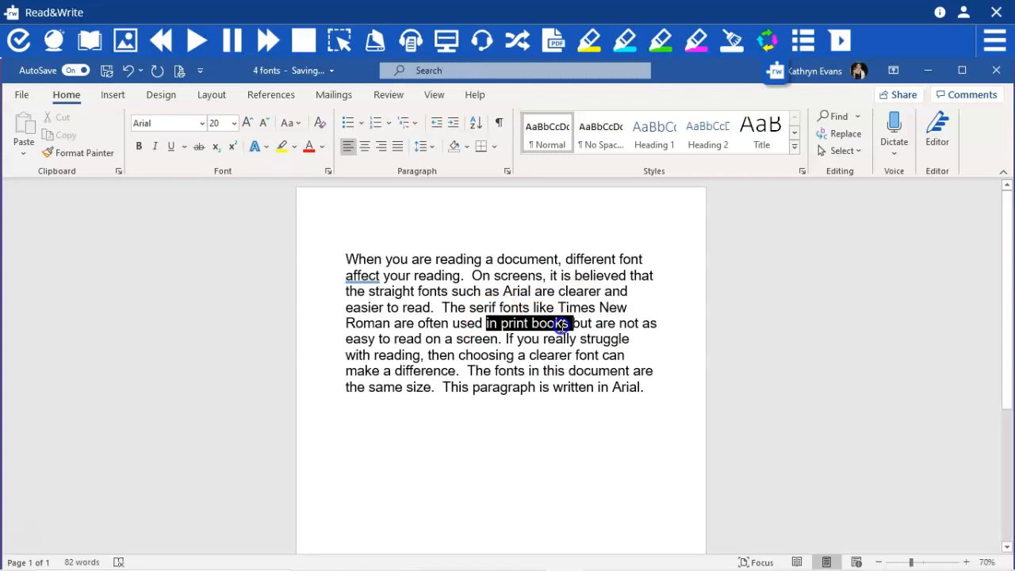
pyautogui.click(659, 352)
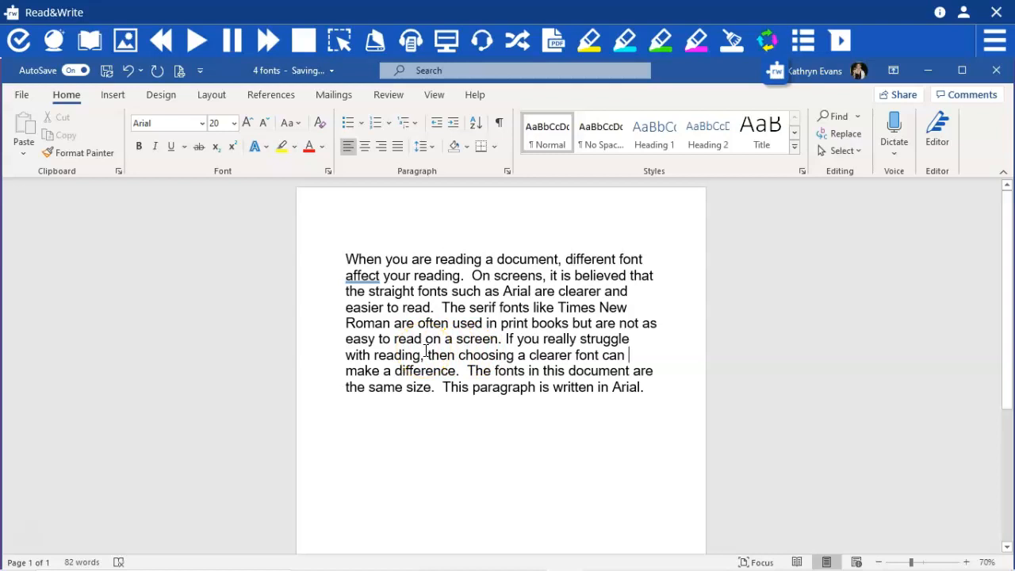
pyautogui.click(390, 305)
pyautogui.write('o')
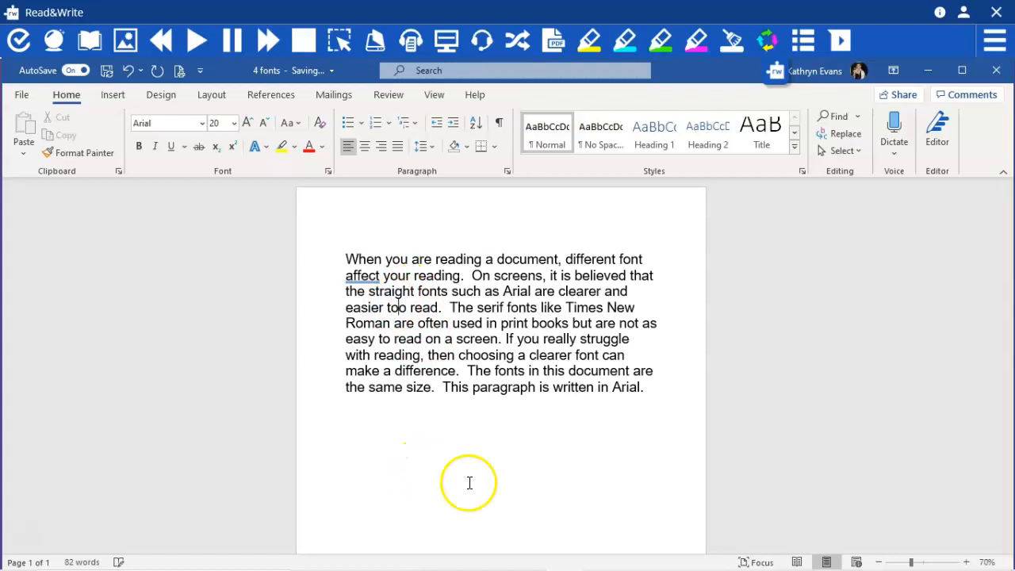
# Add the sentence "Some people like to use different fonts in there work." at the end of the paragraph
pyautogui.click(650, 387)
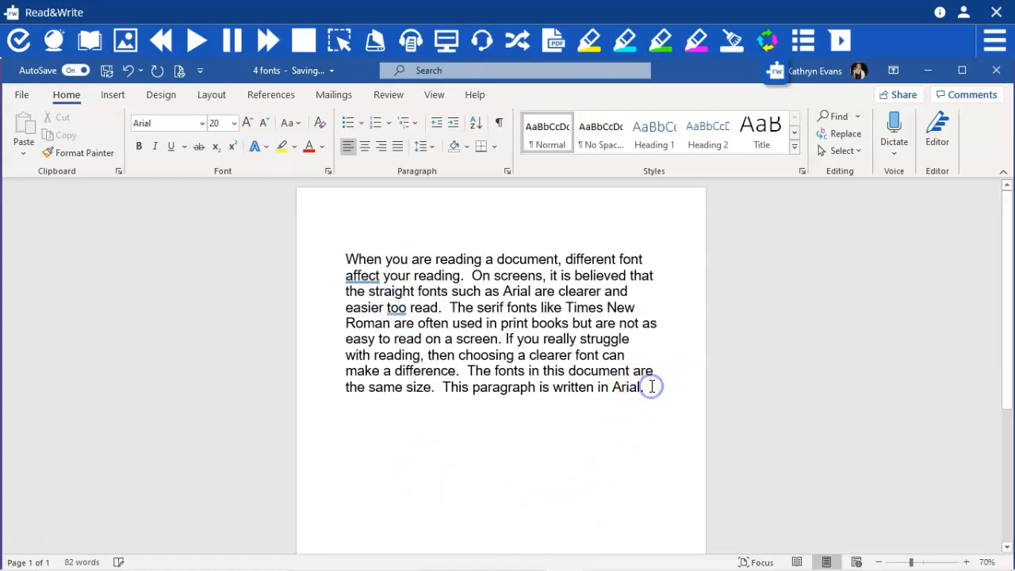
pyautogui.write('S')
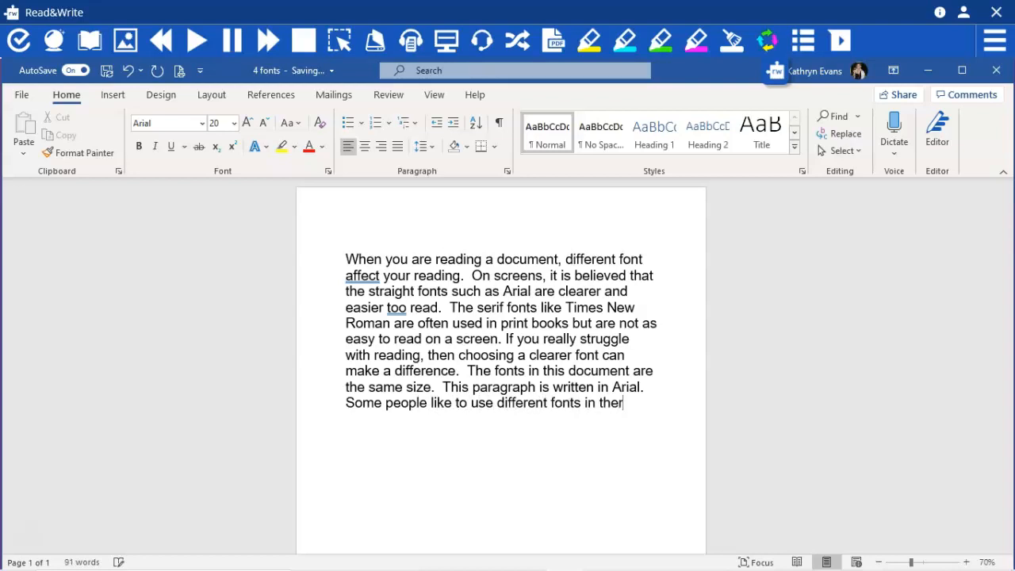
pyautogui.write('ork.')
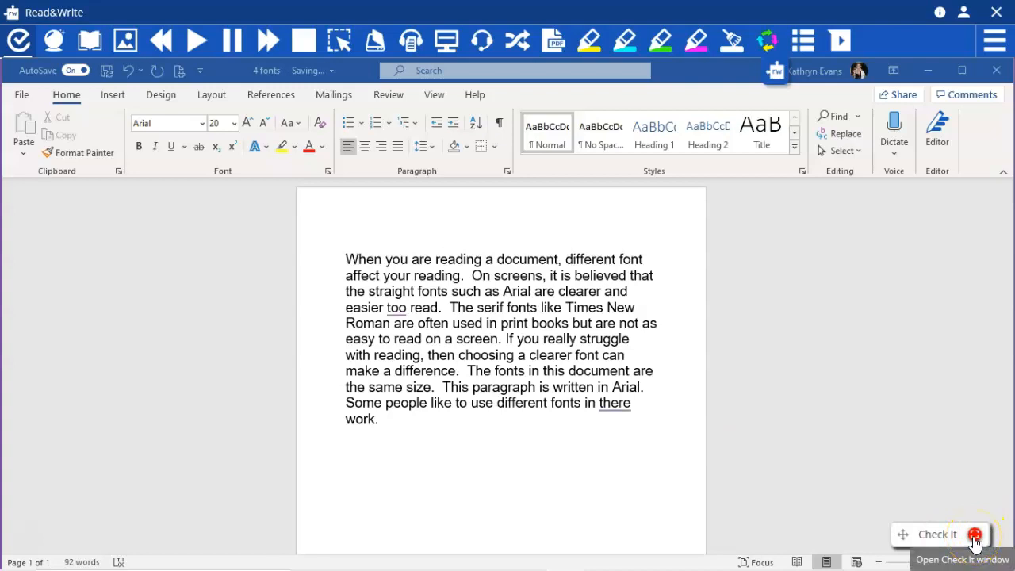
# Run Check It and accept its grammar corrections, replacing "too" with "to" and "there" with "their"
pyautogui.click(974, 536)
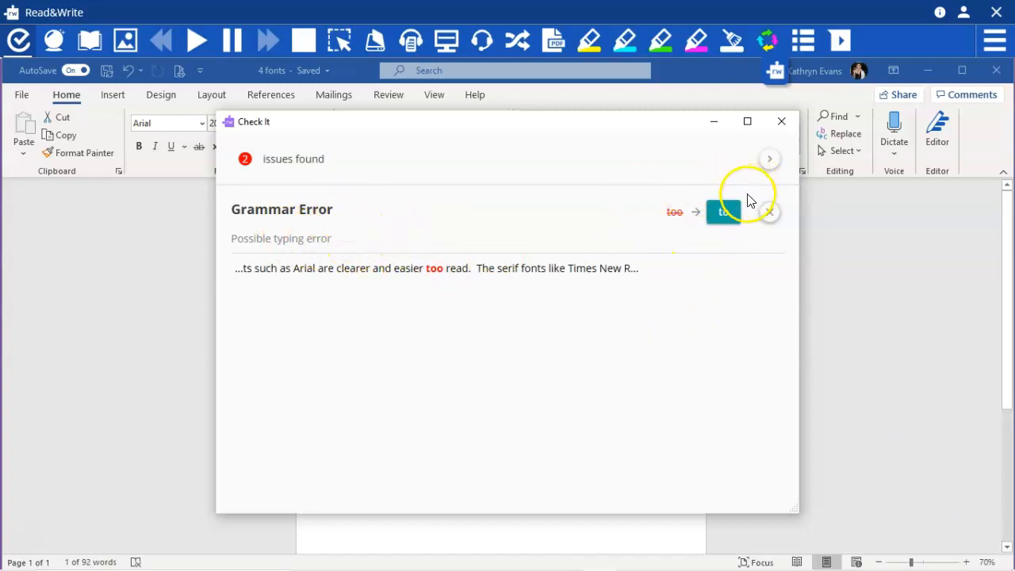
pyautogui.click(724, 223)
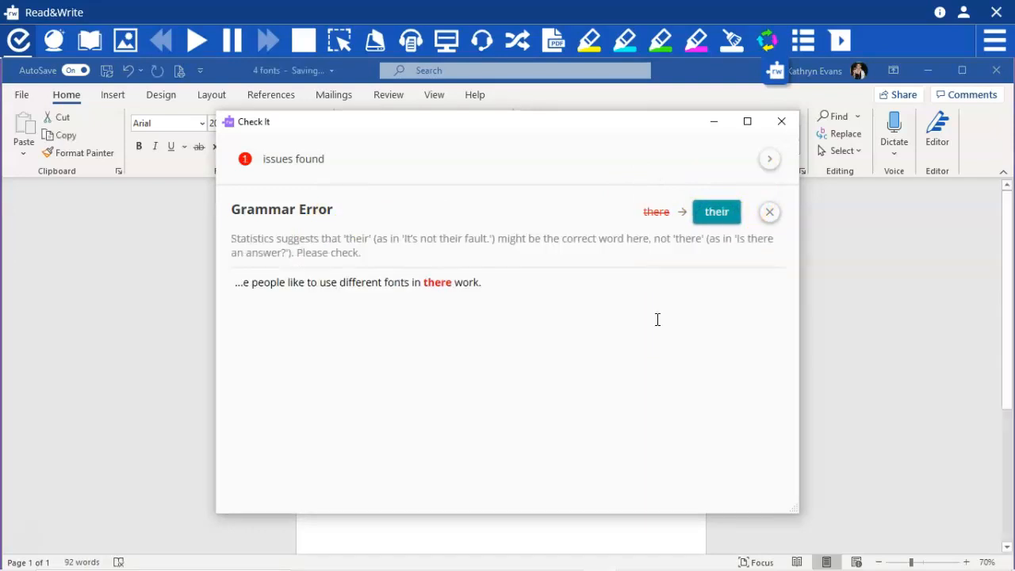
pyautogui.click(717, 214)
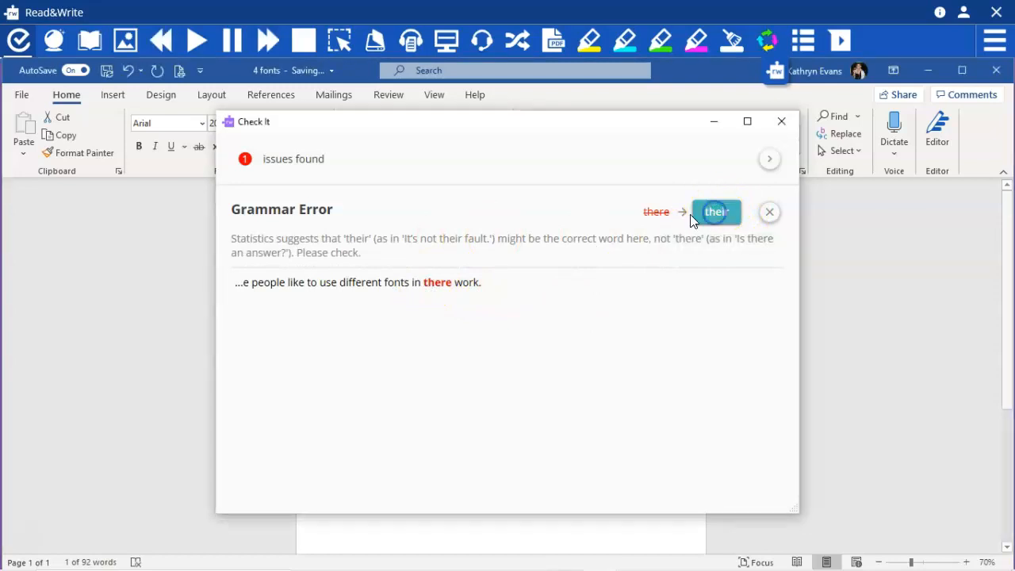
pyautogui.click(713, 217)
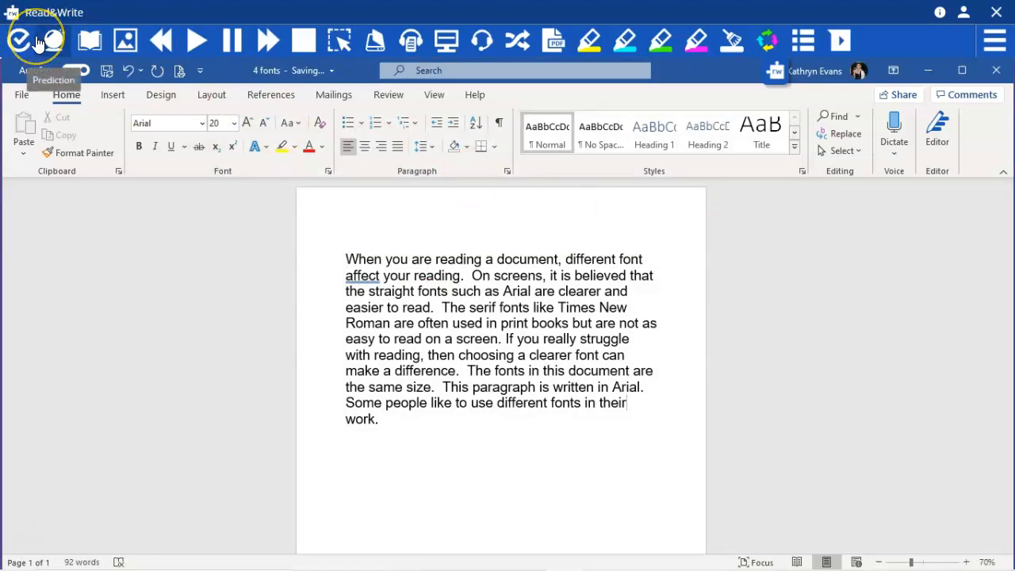
pyautogui.click(119, 258)
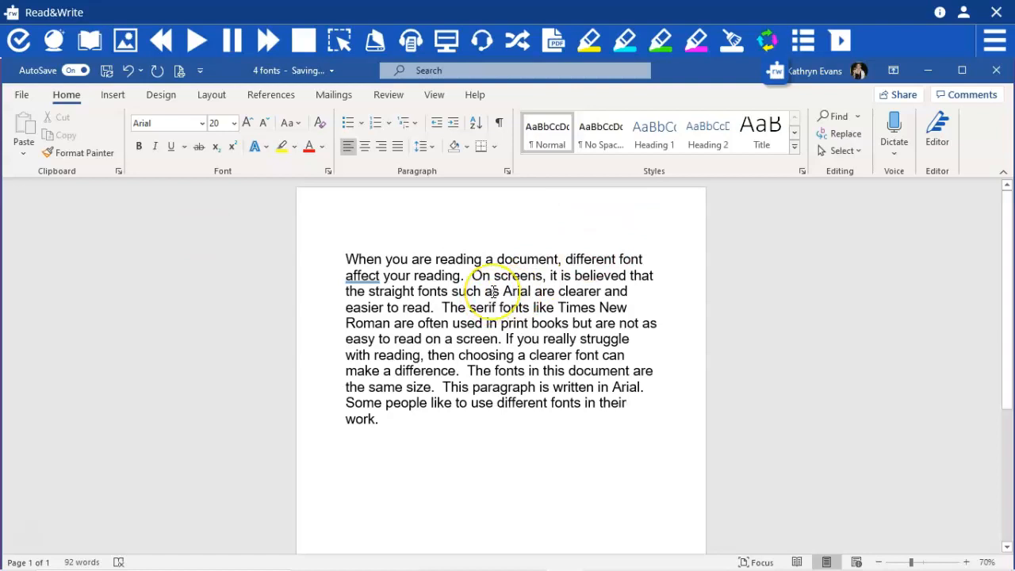
# Start a new line below the paragraph and open the Read&Write Prediction window, placing it beside the page
pyautogui.click(404, 419)
pyautogui.press('Return')
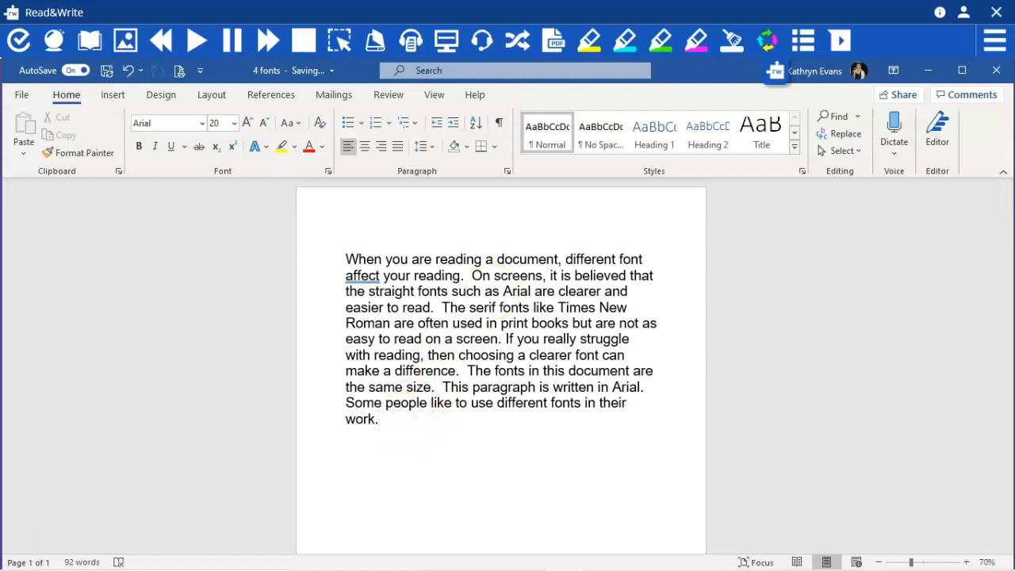
pyautogui.click(52, 41)
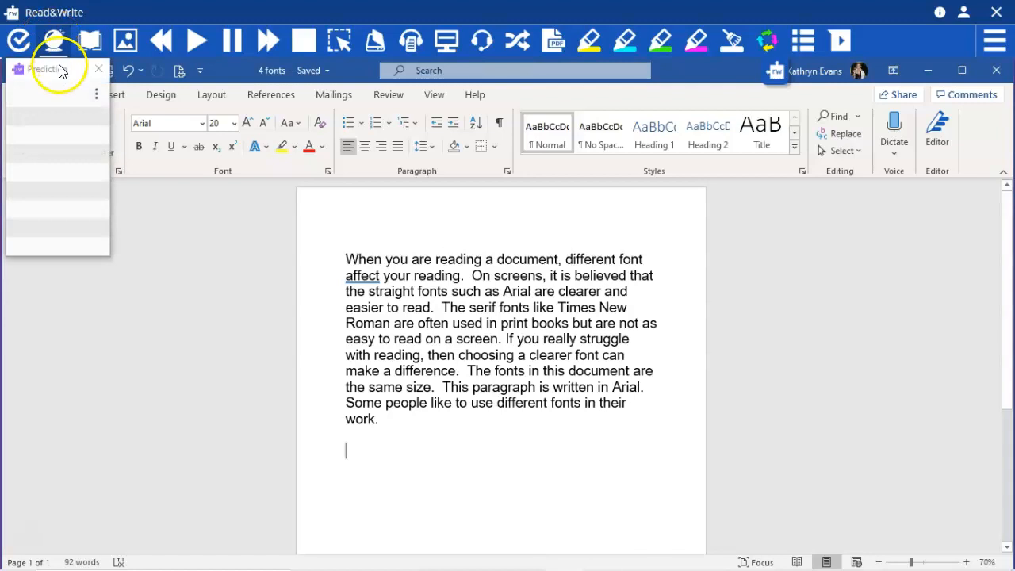
pyautogui.moveTo(61, 70); pyautogui.dragTo(880, 289)
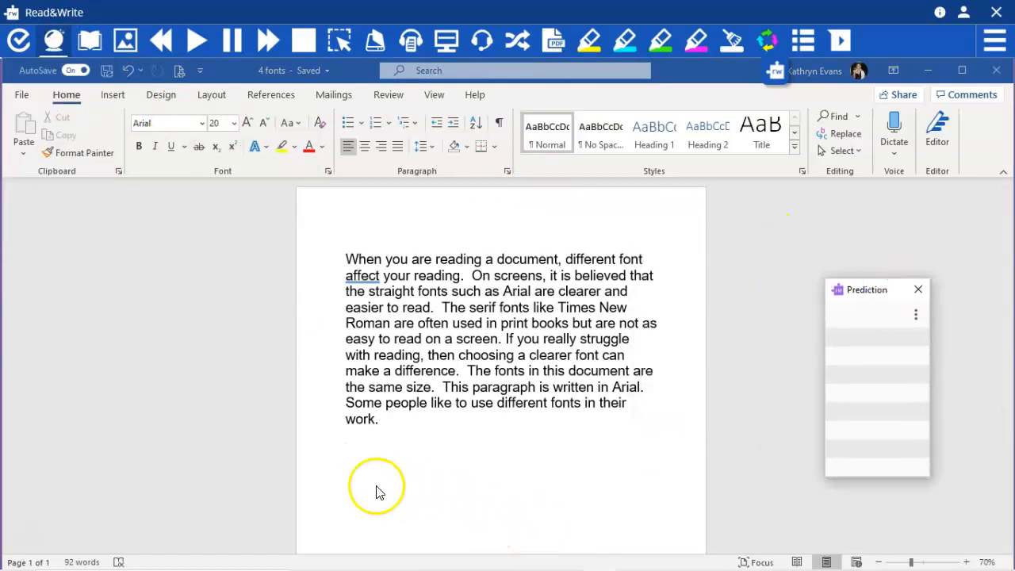
pyautogui.click(364, 441)
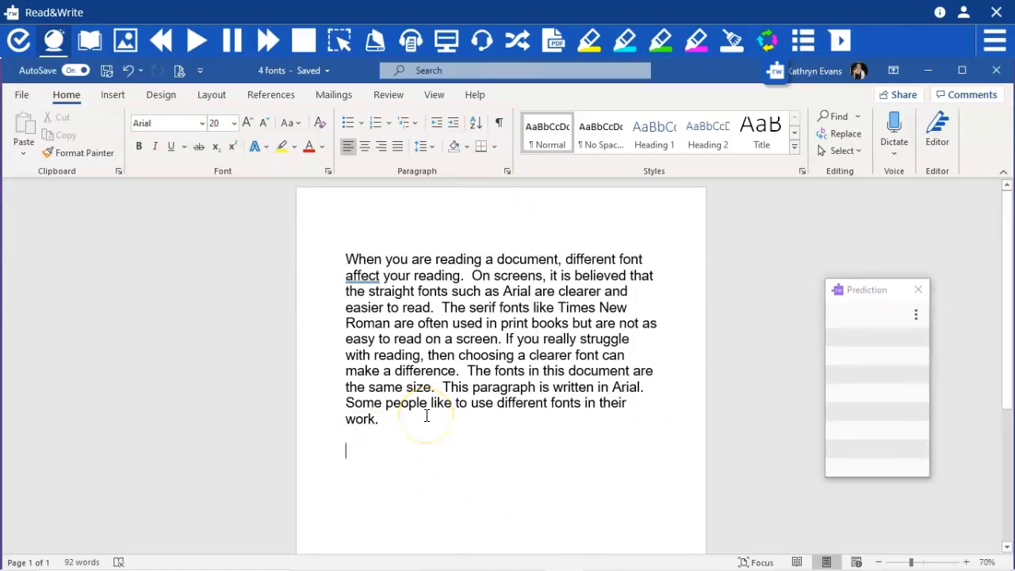
# Try word prediction with the letters "Sovre" on the new line and erase them
pyautogui.write('Sov')
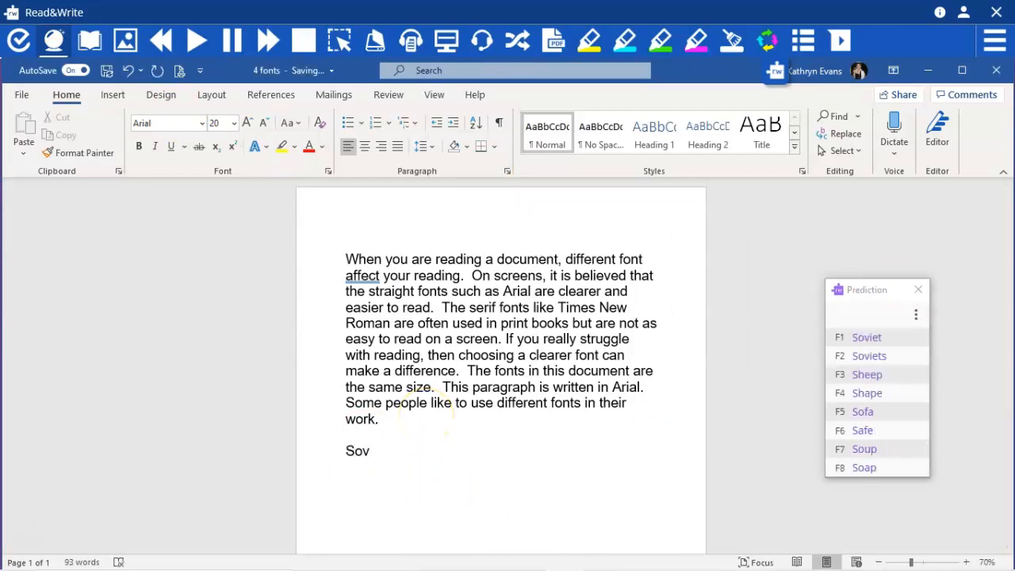
pyautogui.write('r')
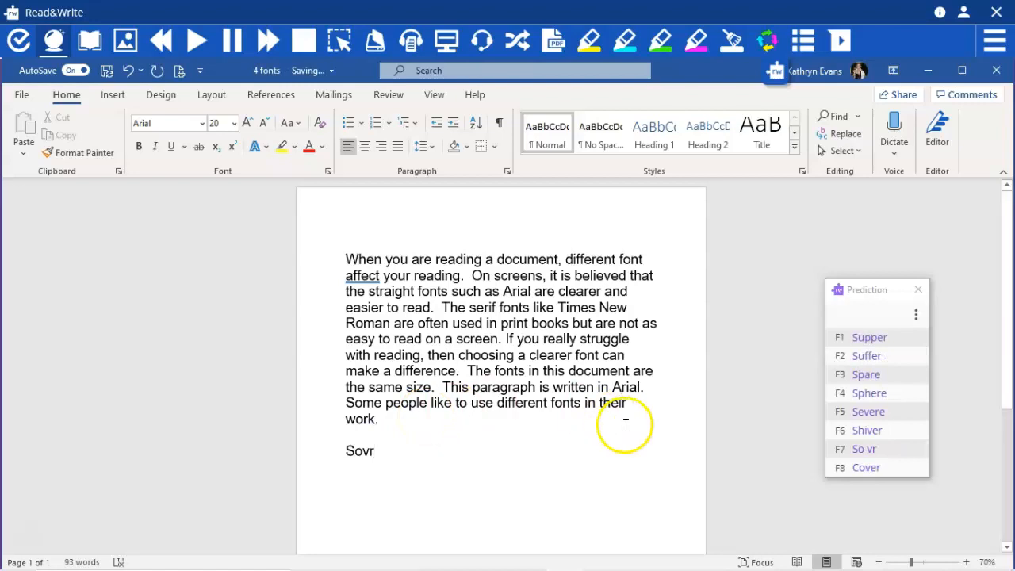
pyautogui.write('e')
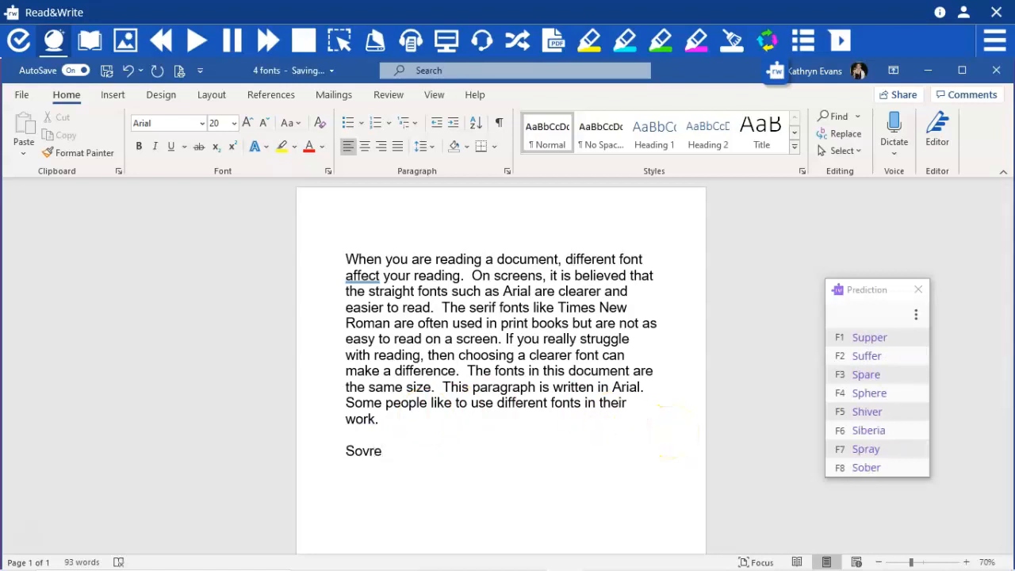
pyautogui.press('BackSpace')
pyautogui.press('BackSpace')
pyautogui.press('BackSpace')
pyautogui.press('BackSpace')
pyautogui.press('BackSpace')
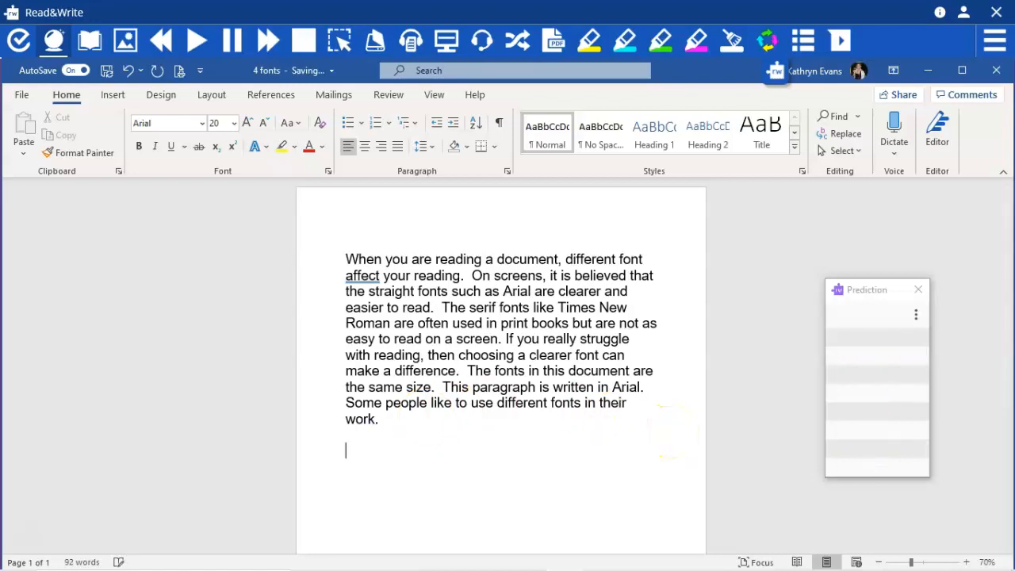
# Enter "Phys" below the paragraph and complete it with the predicted word "Physics"
pyautogui.write('Phy')
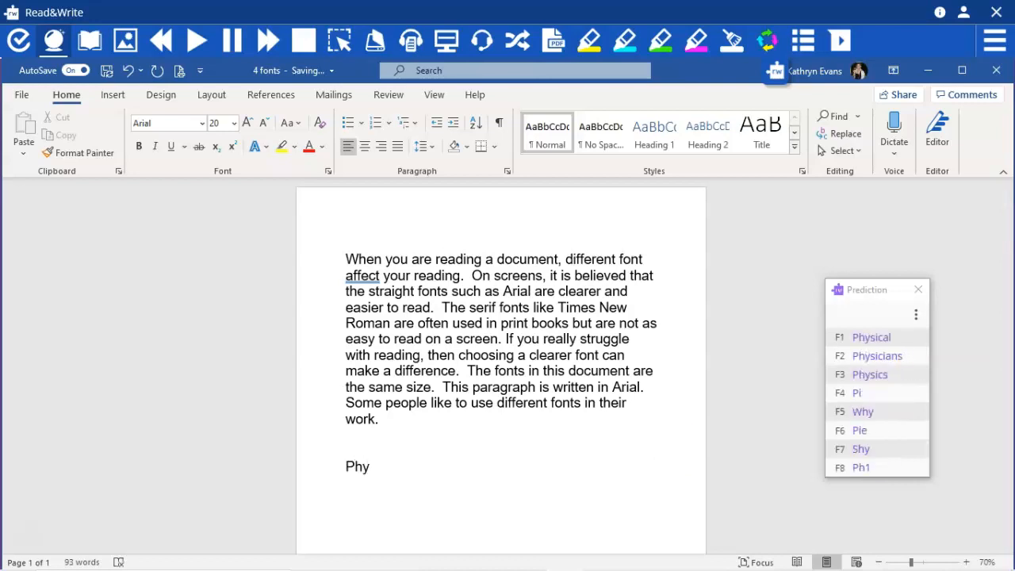
pyautogui.write('s')
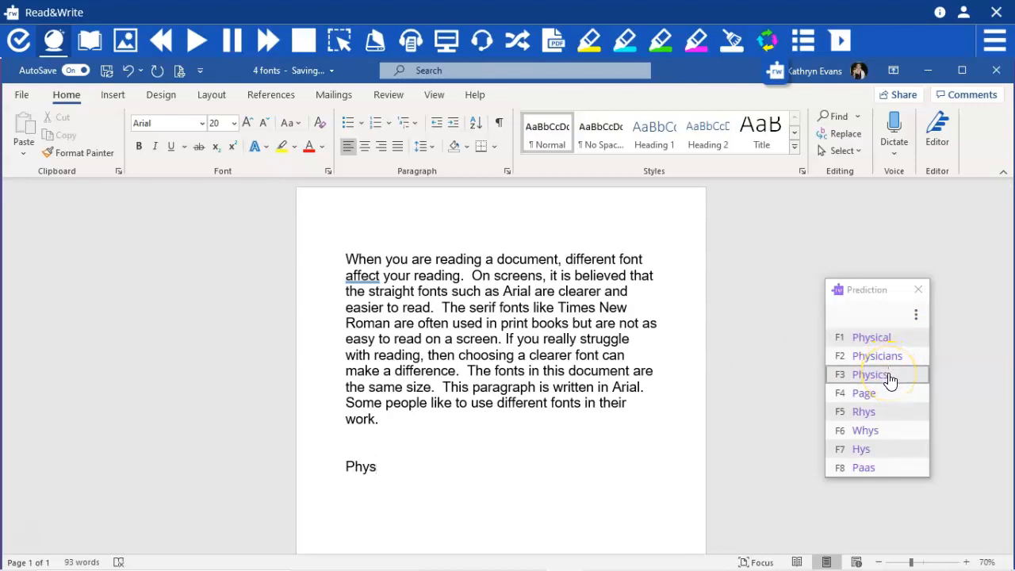
pyautogui.click(880, 381)
pyautogui.click(880, 381)
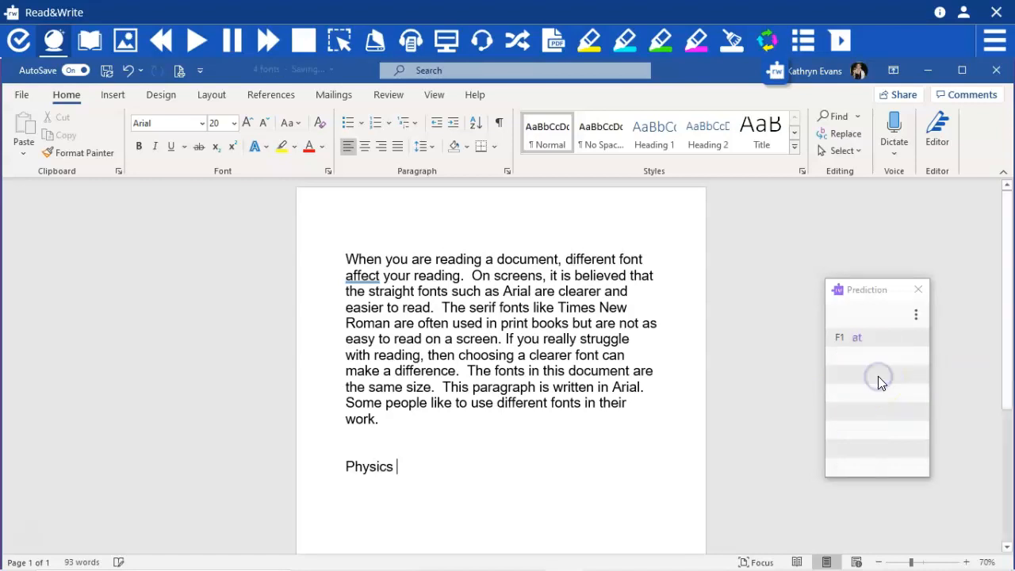
pyautogui.click(860, 346)
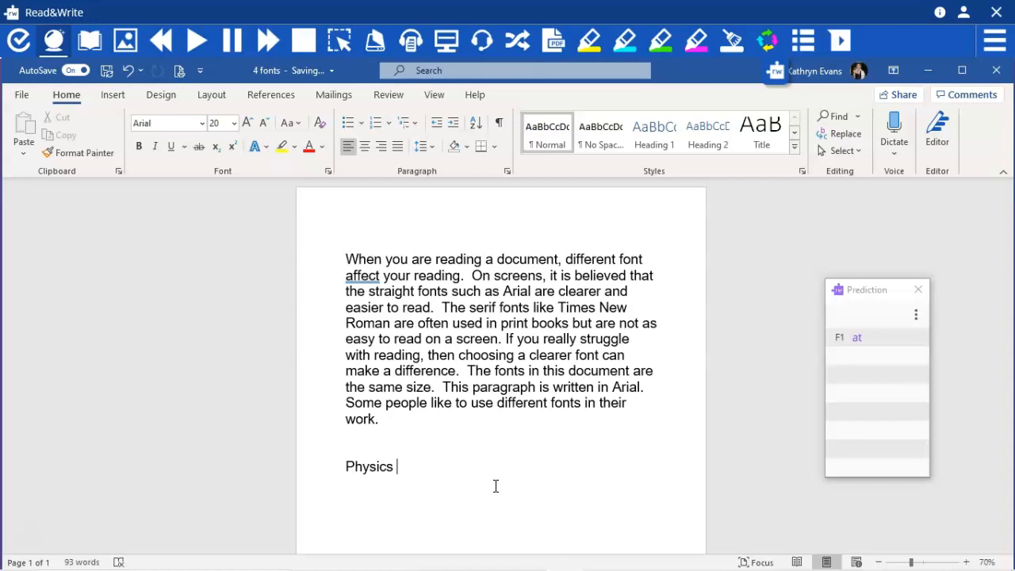
# Enter "nec" on a new line below "Physics" and complete it with the predicted word "necessary"
pyautogui.write('Nes')
pyautogui.press('BackSpace')
pyautogui.write('c')
pyautogui.press('BackSpace')
pyautogui.press('BackSpace')
pyautogui.write('nec')
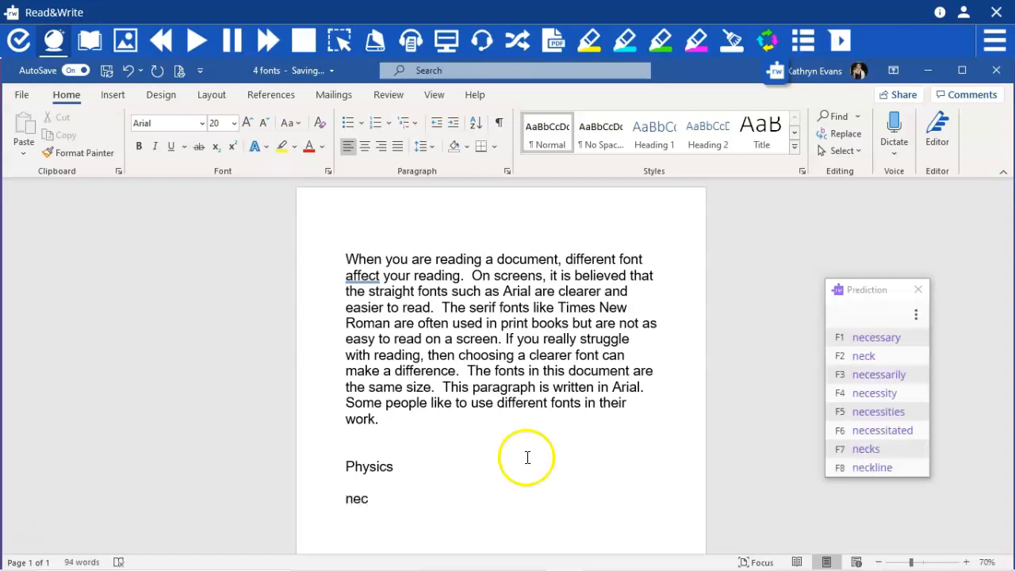
pyautogui.click(902, 341)
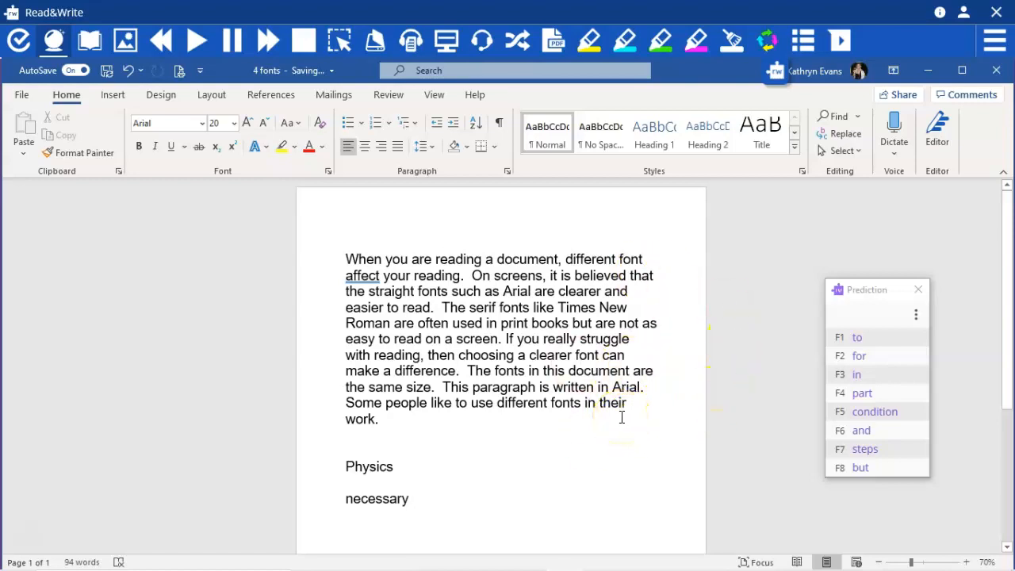
# Switch to Chrome to view the Prediction window over a browser page, and return to the Word document
pyautogui.moveTo(431, 564)
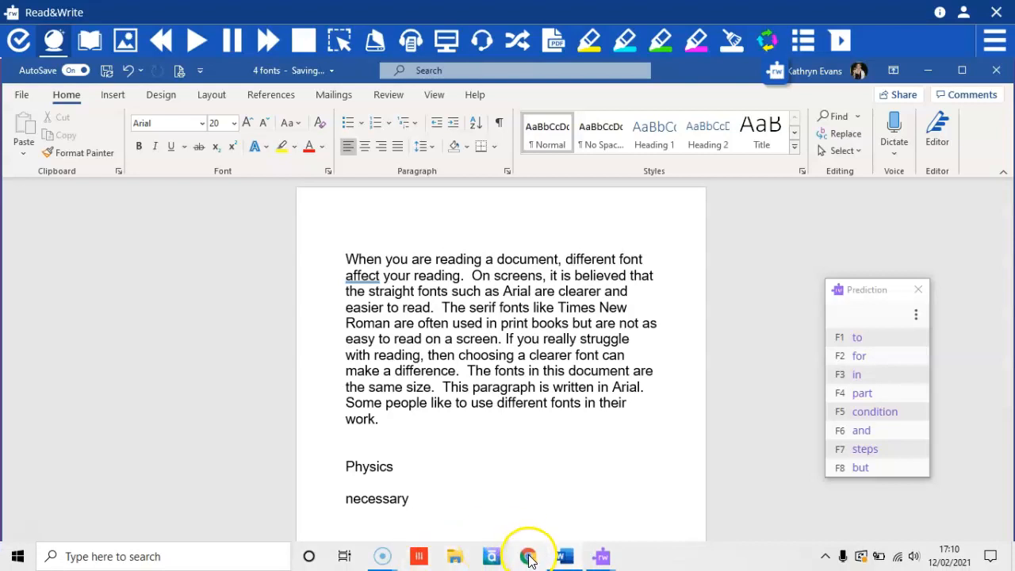
pyautogui.click(529, 558)
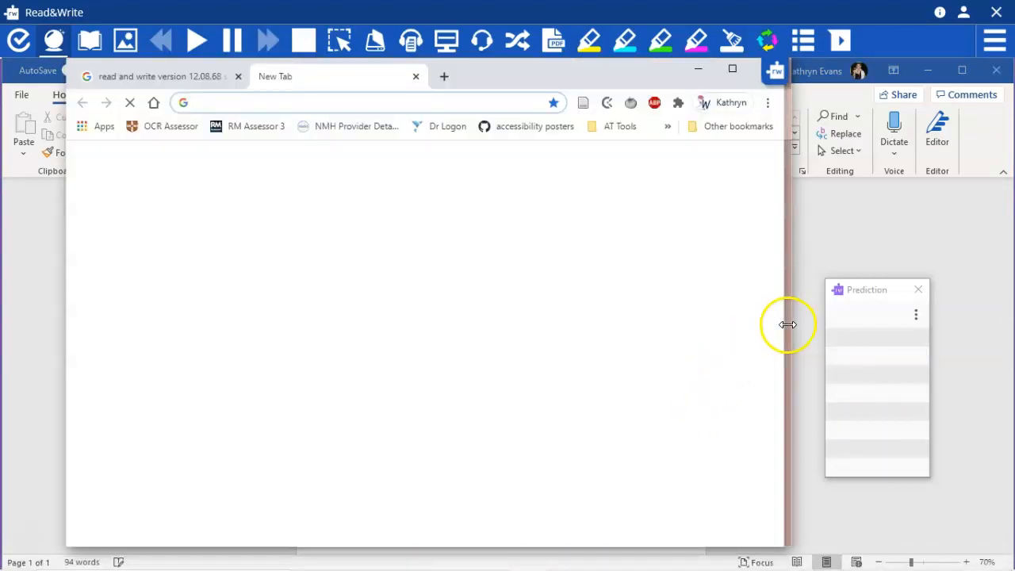
pyautogui.moveTo(787, 324); pyautogui.dragTo(1010, 309)
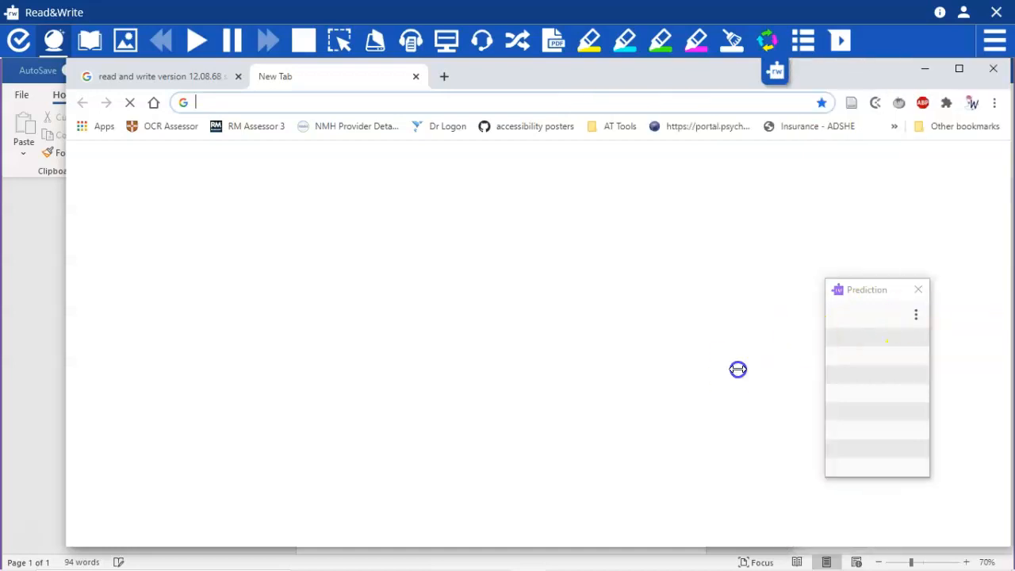
pyautogui.click(21, 301)
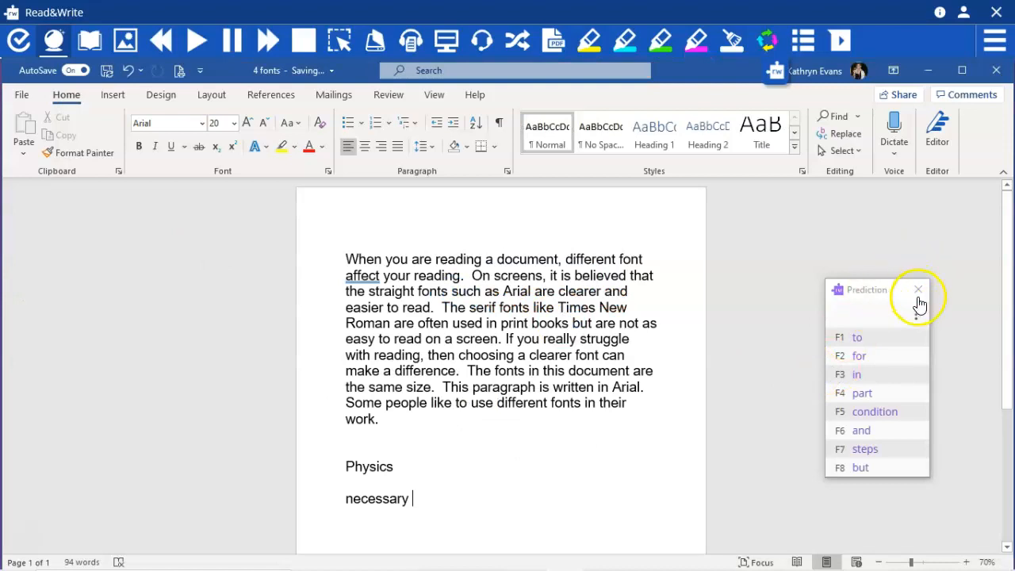
# Close the Prediction window and look up "Nurse" in the Dictionary with Advanced definitions turned on
pyautogui.click(917, 290)
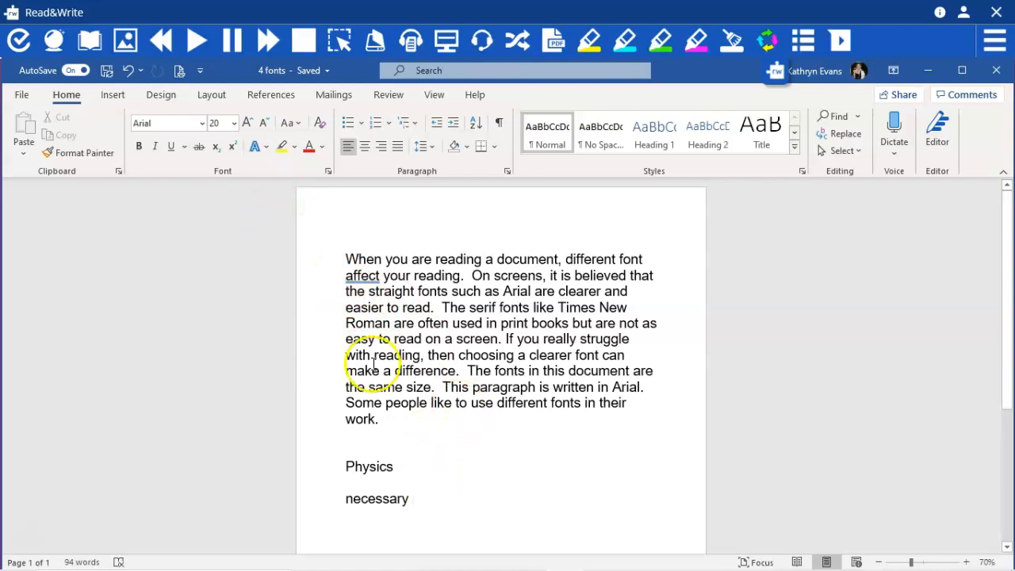
pyautogui.click(97, 36)
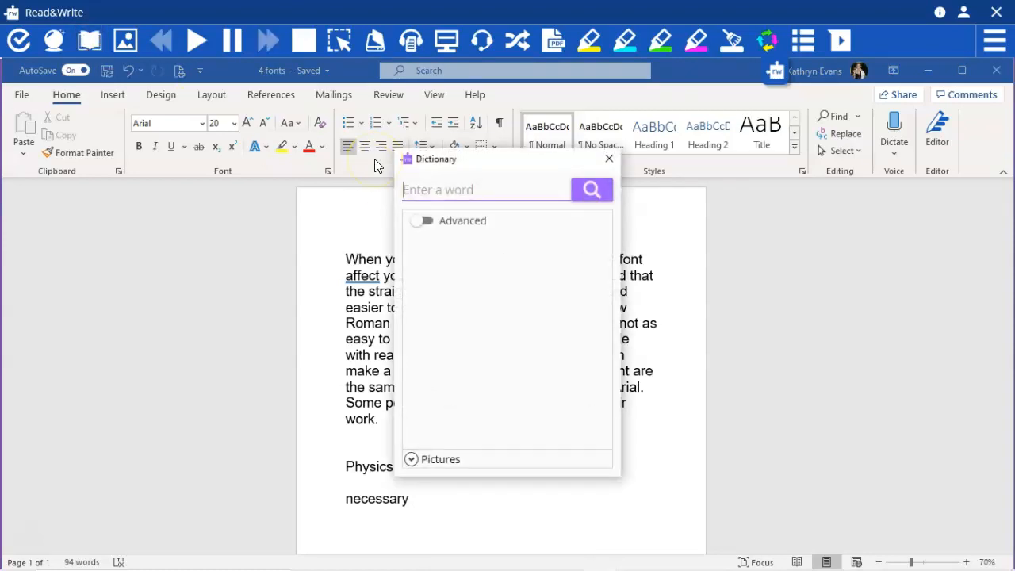
pyautogui.write('Nu')
pyautogui.click(427, 222)
pyautogui.click(452, 189)
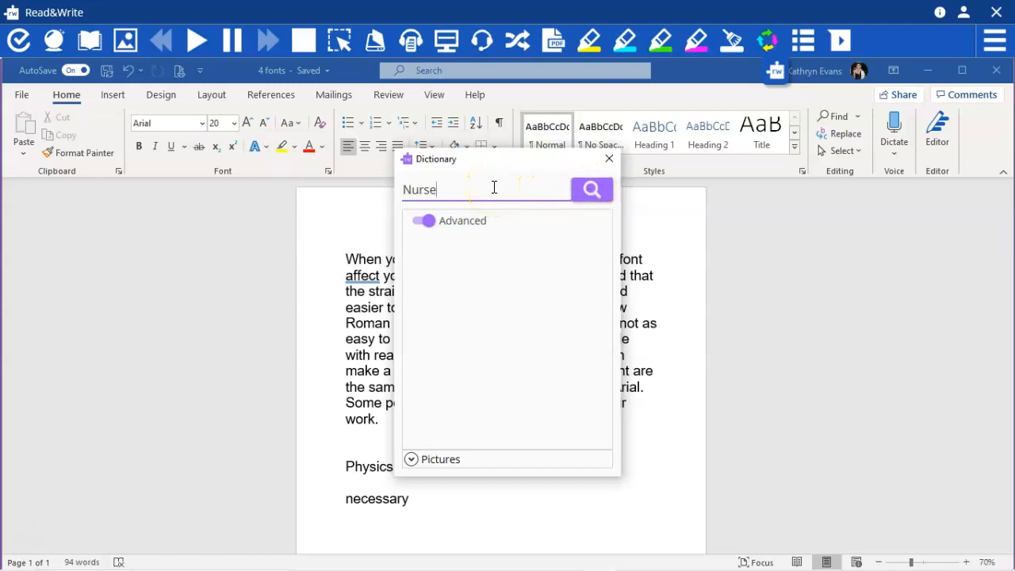
pyautogui.press('Return')
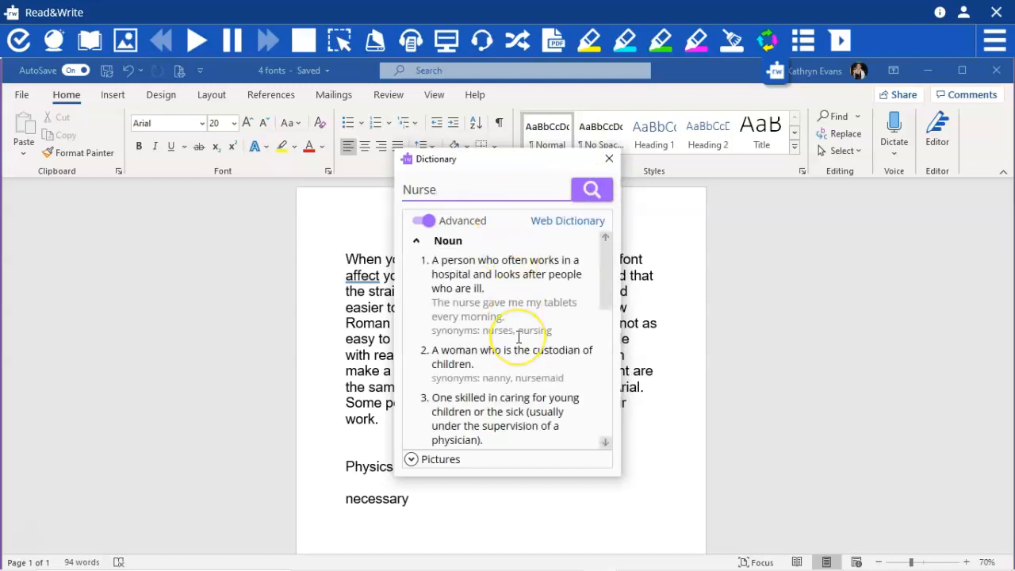
pyautogui.scroll(-5, 519, 337)
pyautogui.scroll(5, 519, 337)
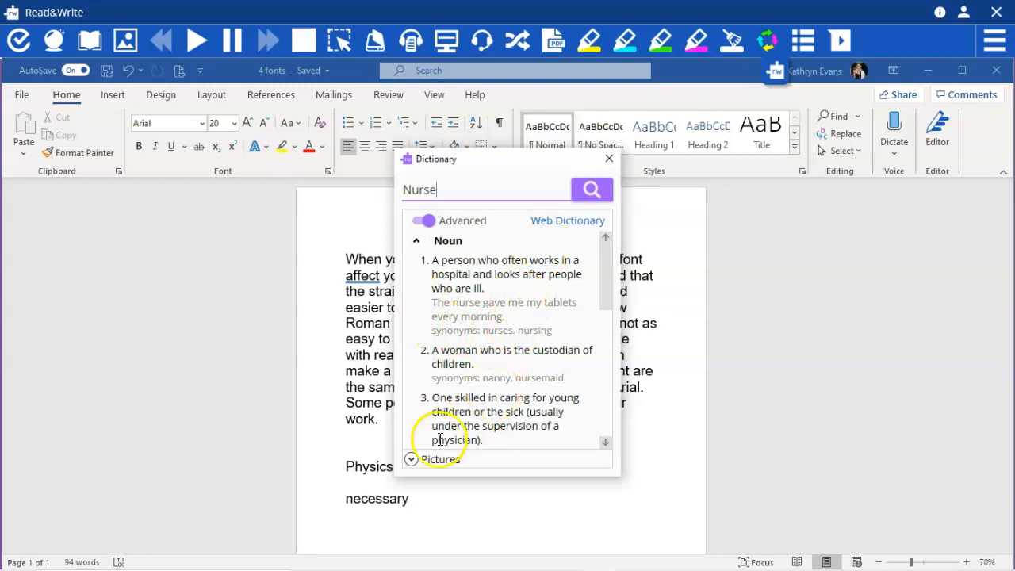
# Browse the Dictionary's pictures for "Nurse" and close the Dictionary
pyautogui.click(411, 459)
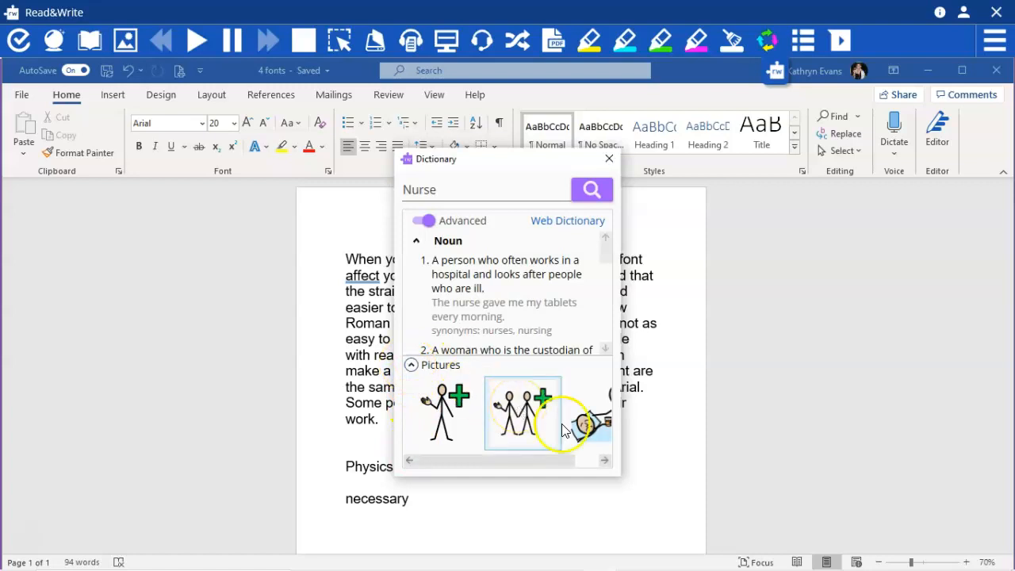
pyautogui.moveTo(562, 464); pyautogui.dragTo(618, 470)
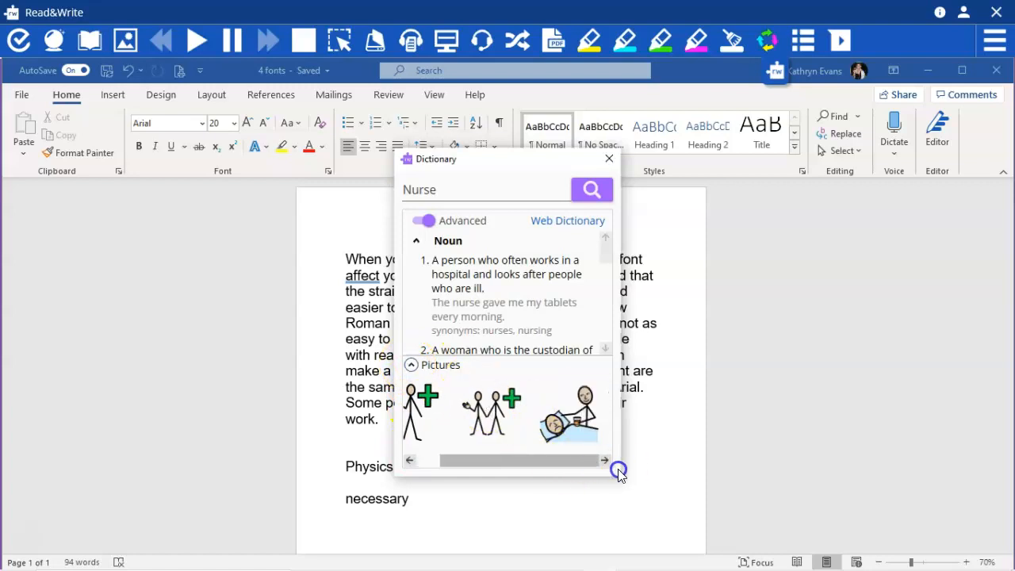
pyautogui.click(411, 365)
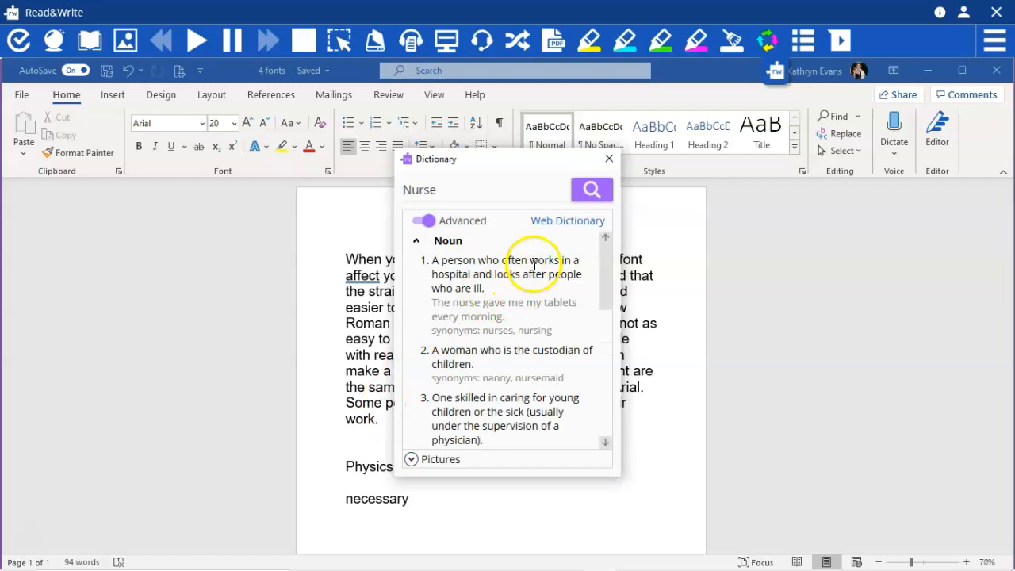
pyautogui.click(609, 162)
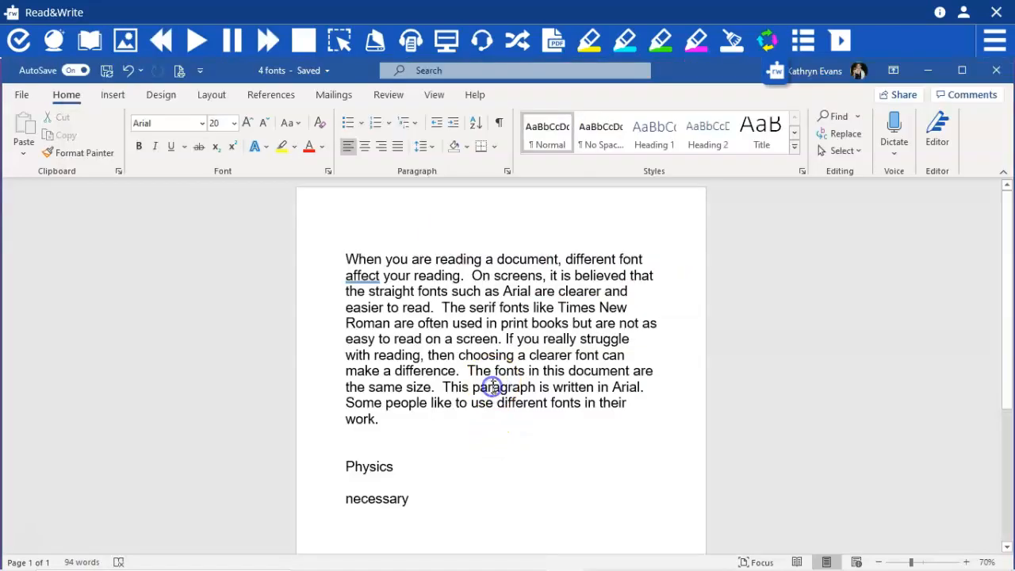
# Look up the document's word "paragraph" in the Dictionary, reviewing its definitions and picture
pyautogui.doubleClick(491, 387)
pyautogui.click(89, 40)
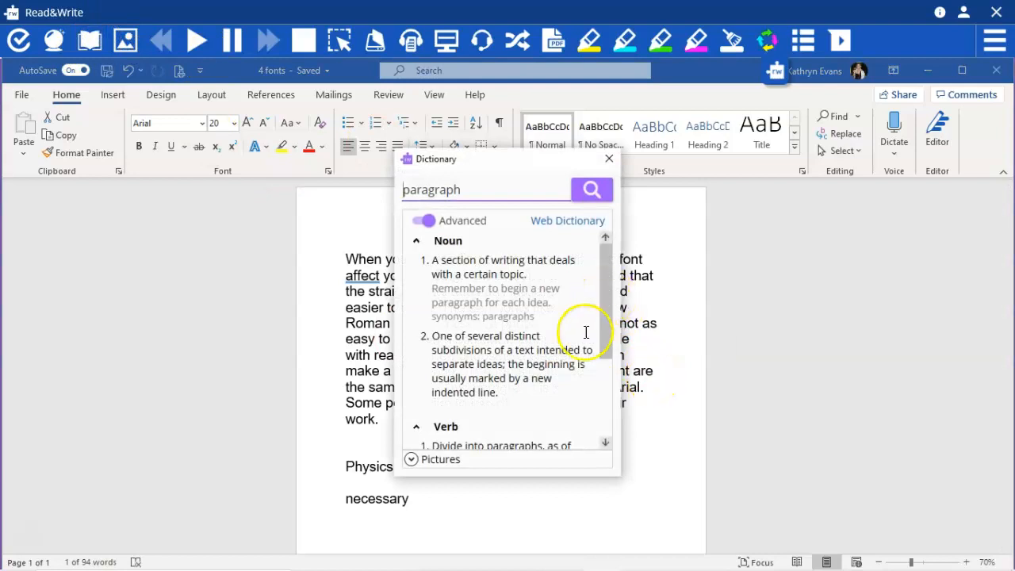
pyautogui.scroll(-3, 563, 324)
pyautogui.scroll(3, 563, 324)
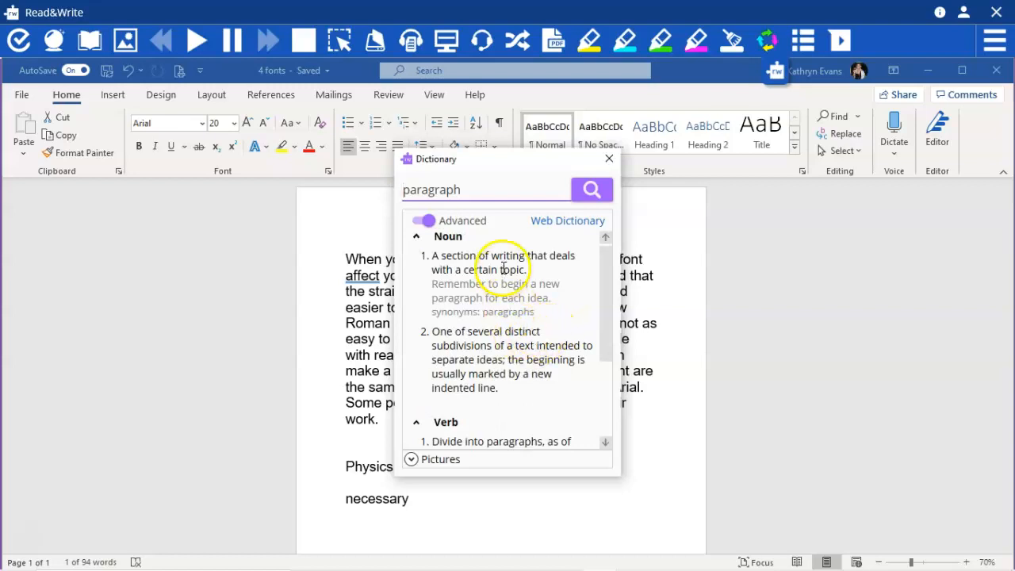
pyautogui.click(411, 459)
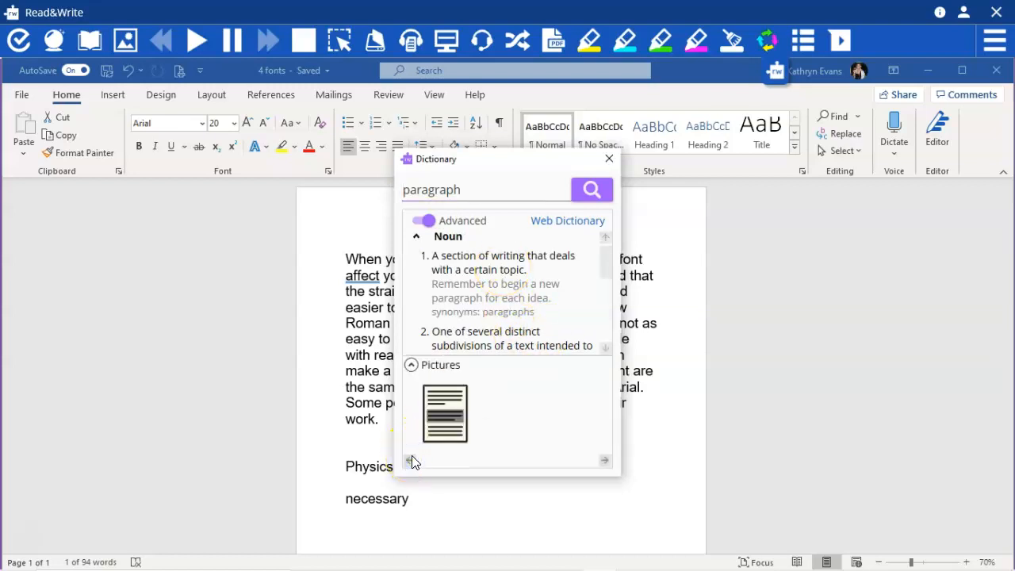
pyautogui.click(411, 365)
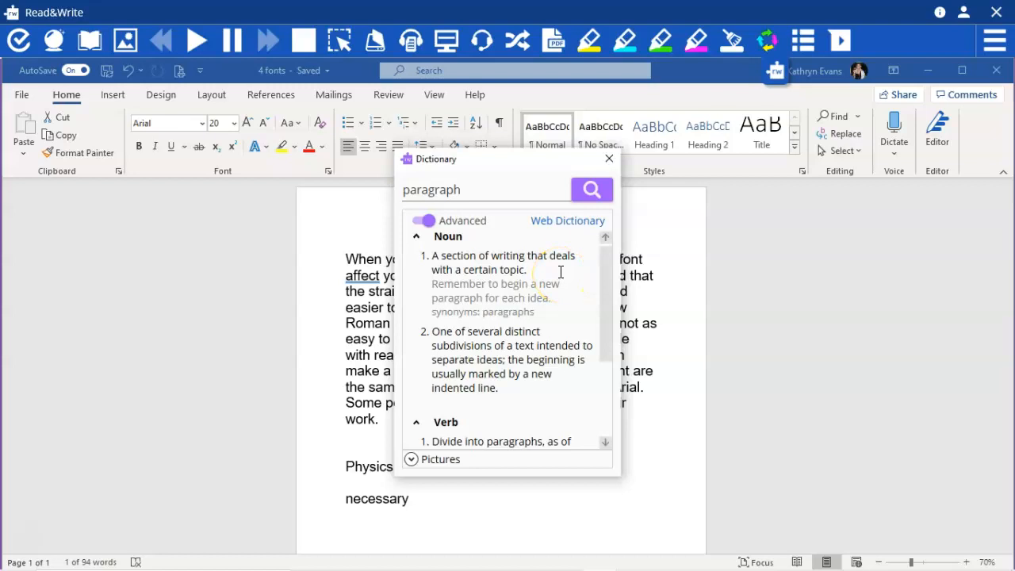
# Open the Web Dictionary entry for "paragraph", read through the results, and return to the document with nothing selected
pyautogui.click(566, 223)
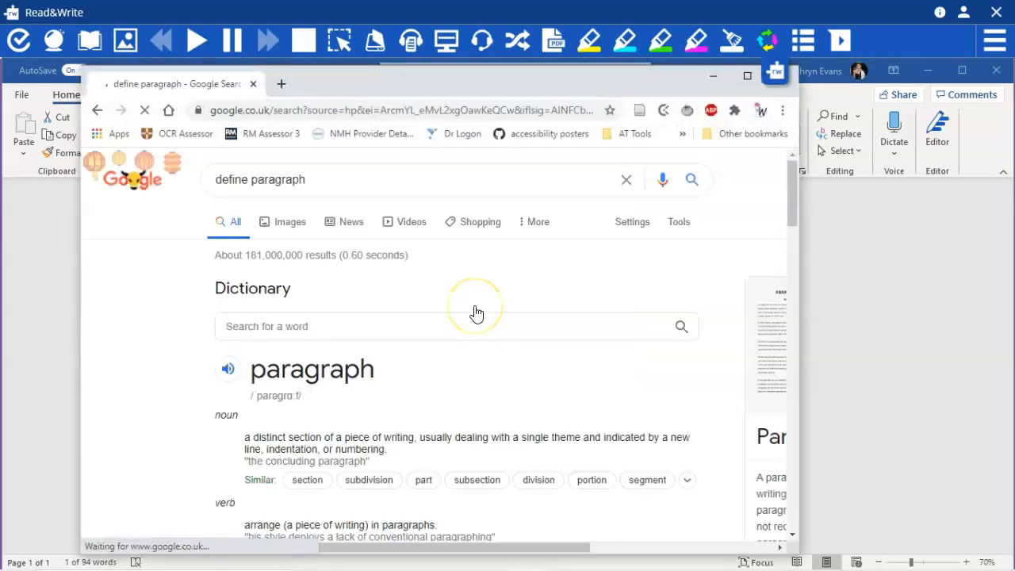
pyautogui.scroll(-3, 476, 313)
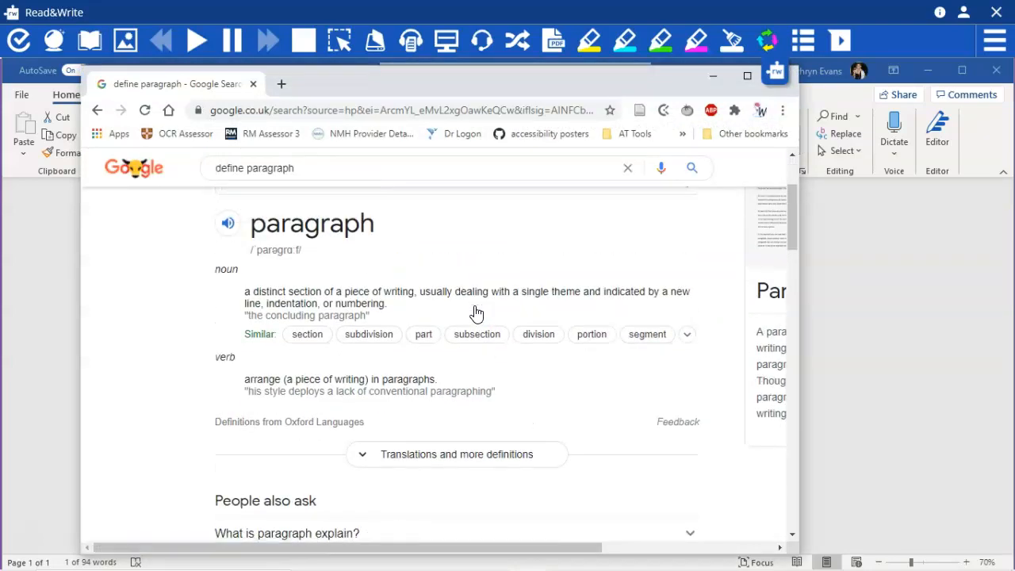
pyautogui.scroll(2, 477, 314)
pyautogui.scroll(-4, 477, 314)
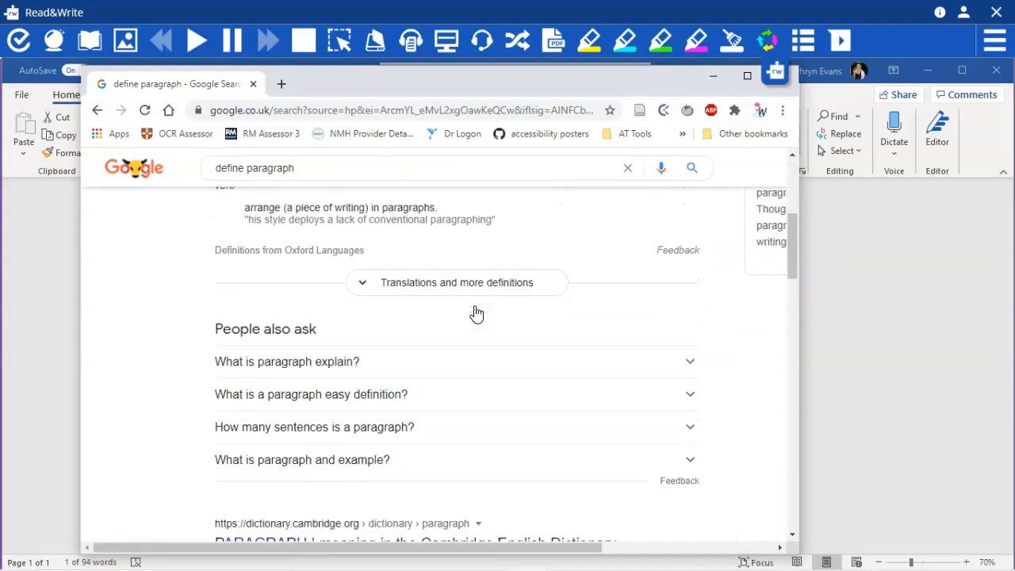
pyautogui.scroll(-1, 476, 314)
pyautogui.moveTo(675, 86); pyautogui.dragTo(673, 106)
pyautogui.click(779, 108)
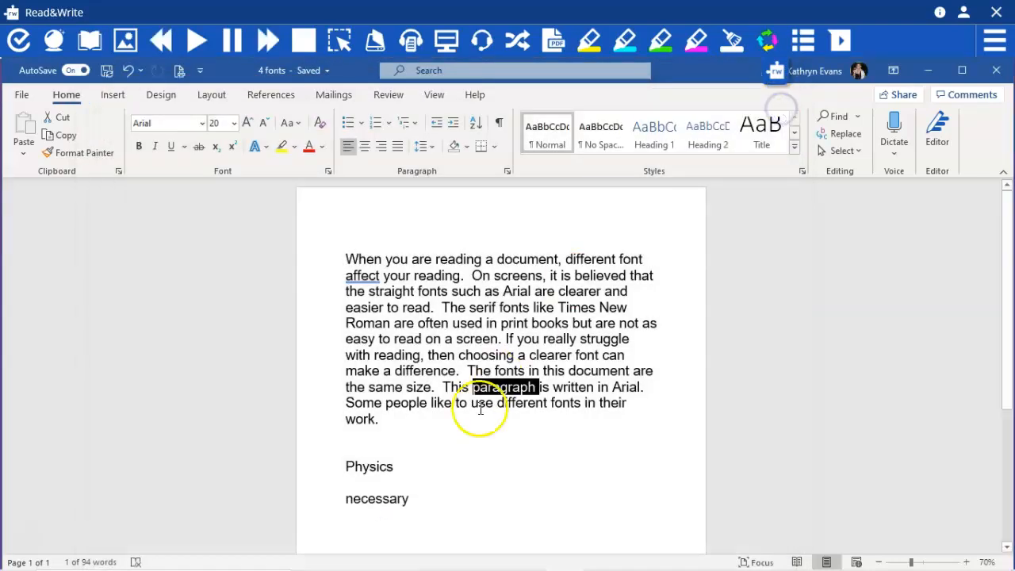
pyautogui.click(472, 421)
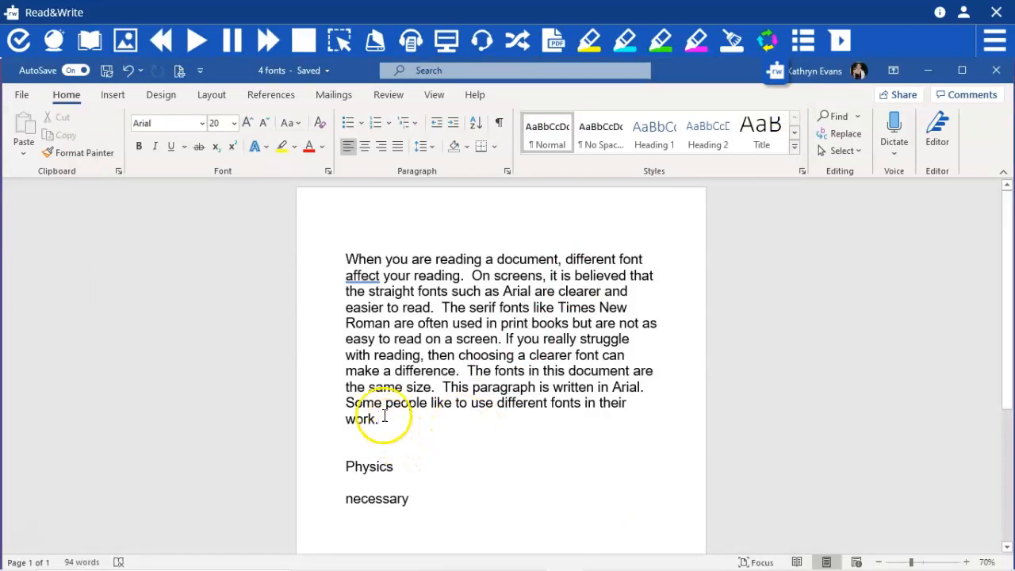
# Look up "Physics" from the document in the Picture Dictionary and view its written definition
pyautogui.moveTo(369, 467); pyautogui.dragTo(373, 481)
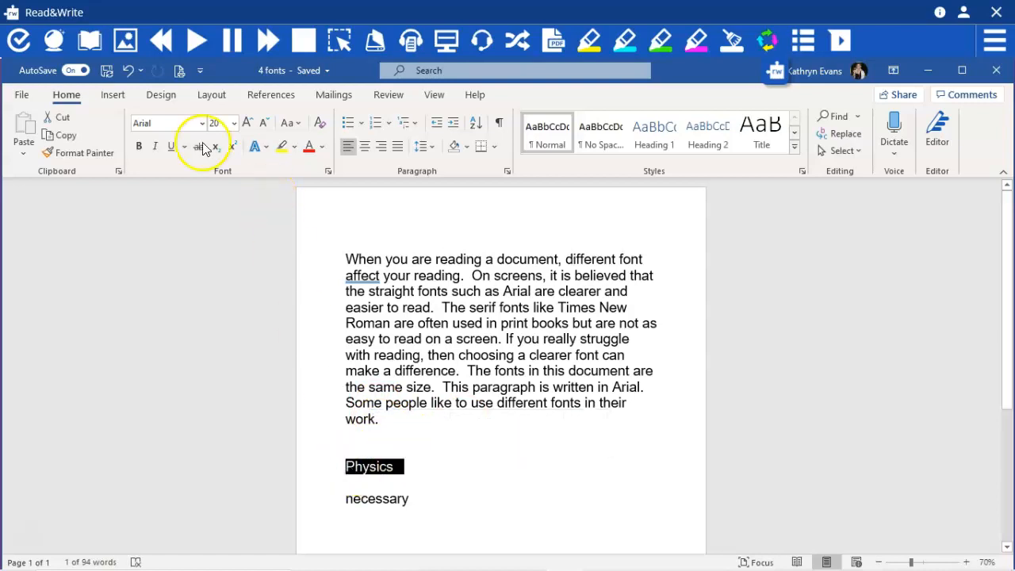
pyautogui.click(127, 41)
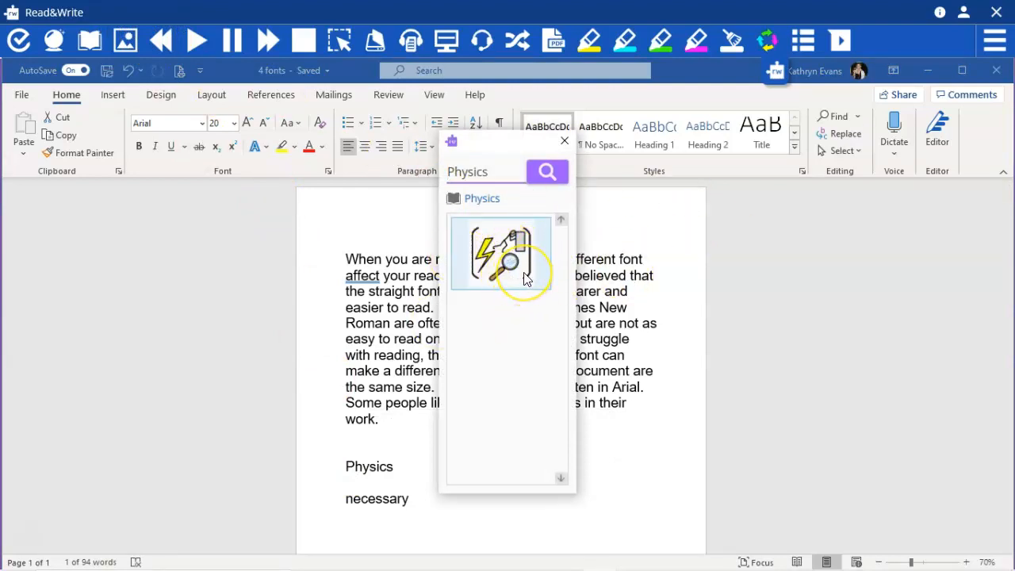
pyautogui.click(485, 200)
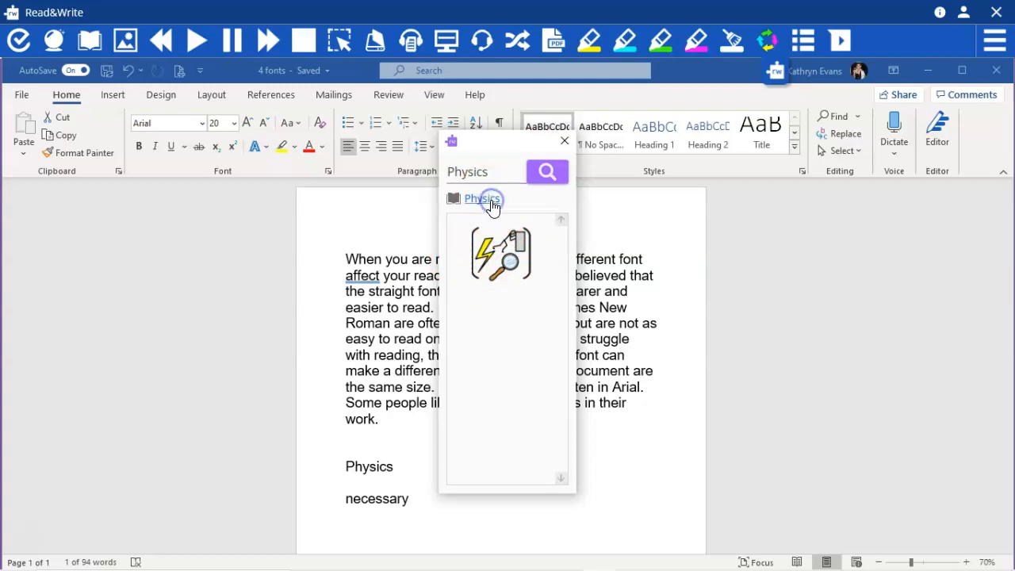
pyautogui.click(609, 159)
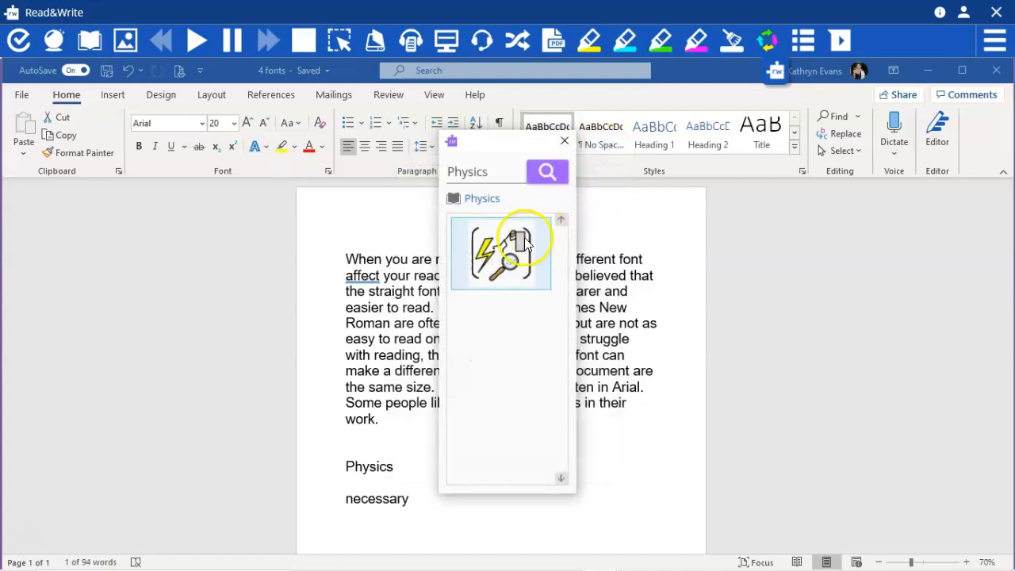
# Insert the Physics picture beside the word in the document, close the Picture Dictionary, and delete the picture
pyautogui.moveTo(498, 251); pyautogui.dragTo(617, 466)
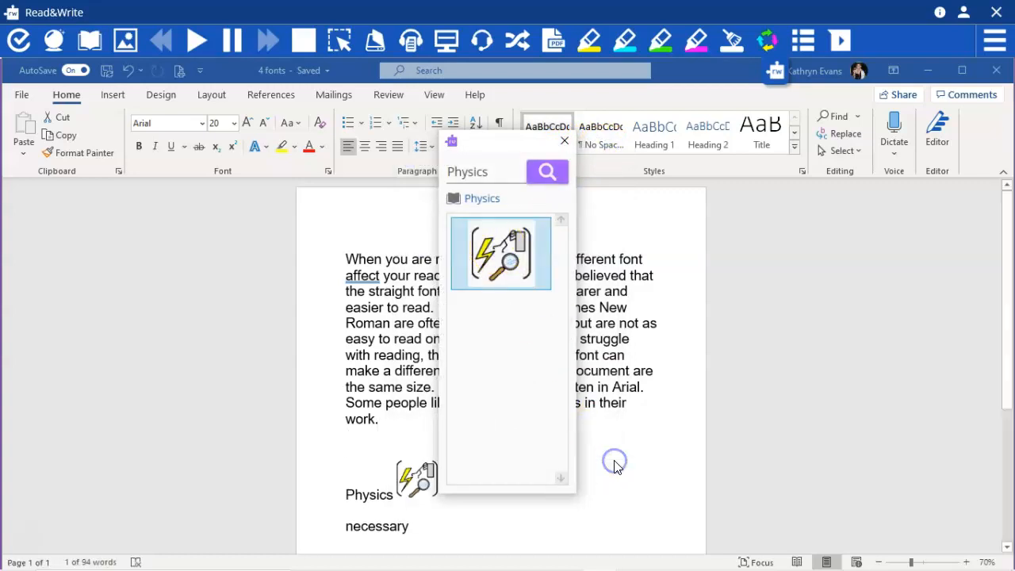
pyautogui.click(564, 140)
pyautogui.press('Delete')
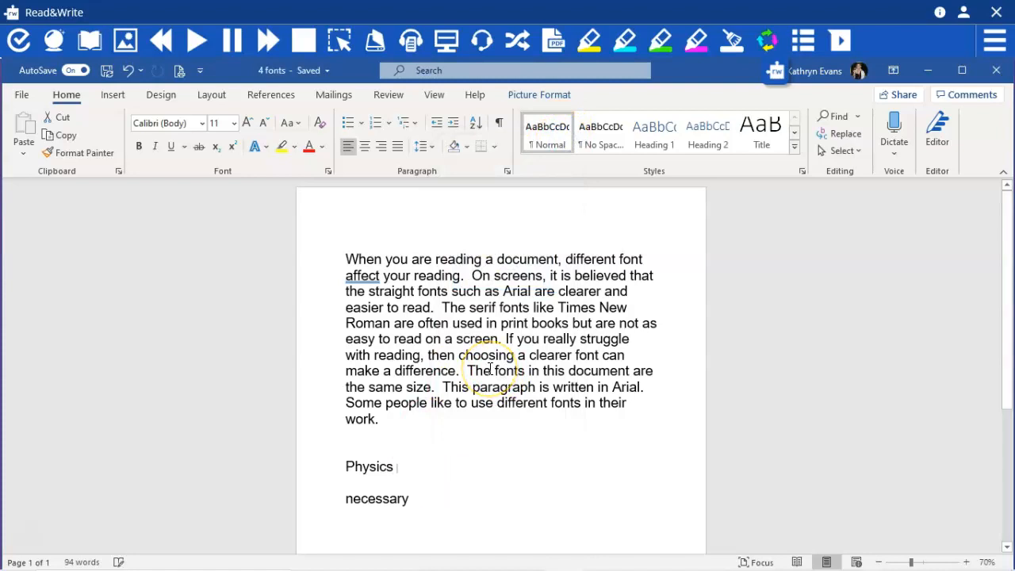
# Remove the full stops after "easier to read" and "read on a screen" and the comma after "with reading"
pyautogui.click(346, 256)
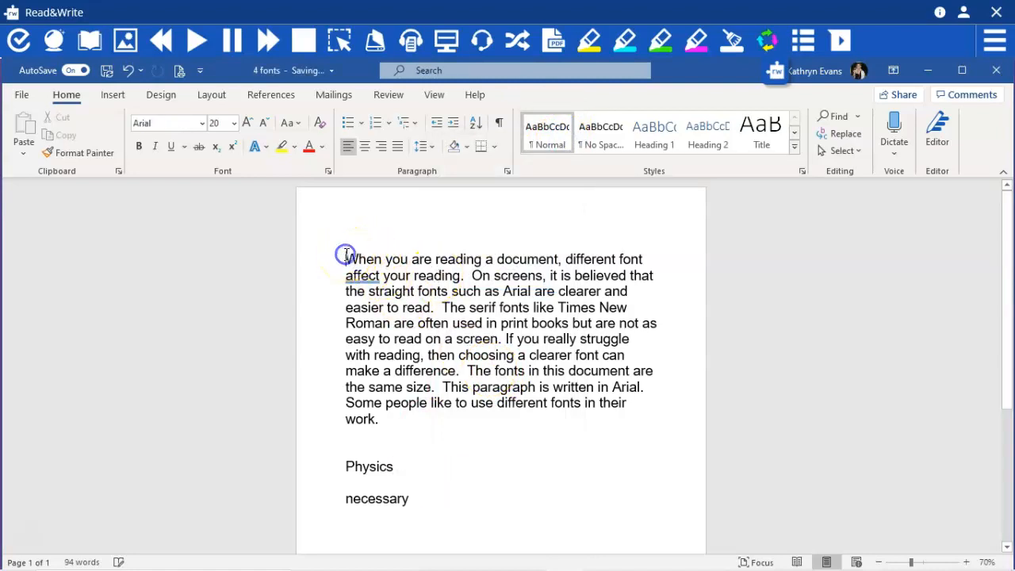
pyautogui.click(433, 307)
pyautogui.press('BackSpace')
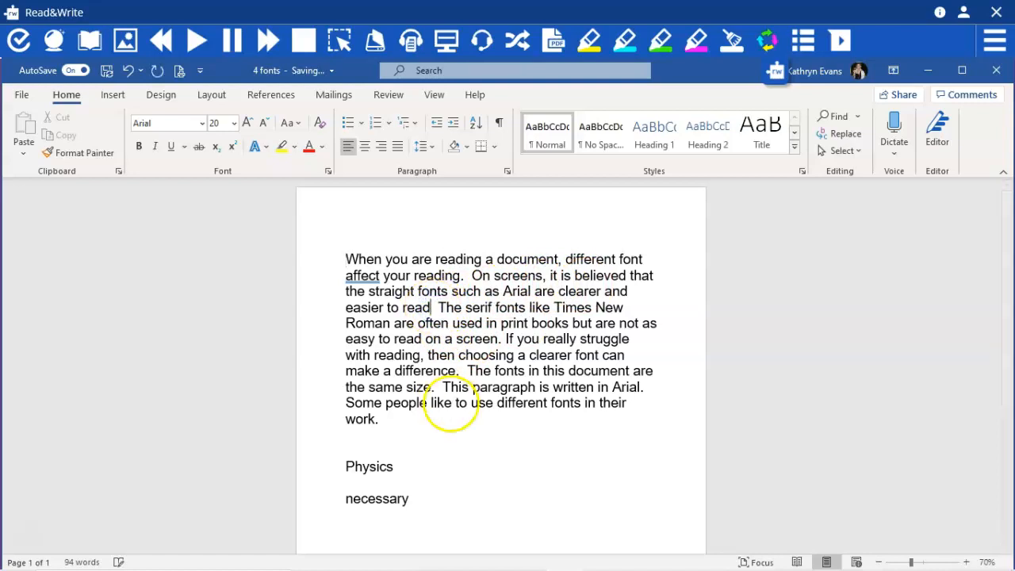
pyautogui.click(505, 339)
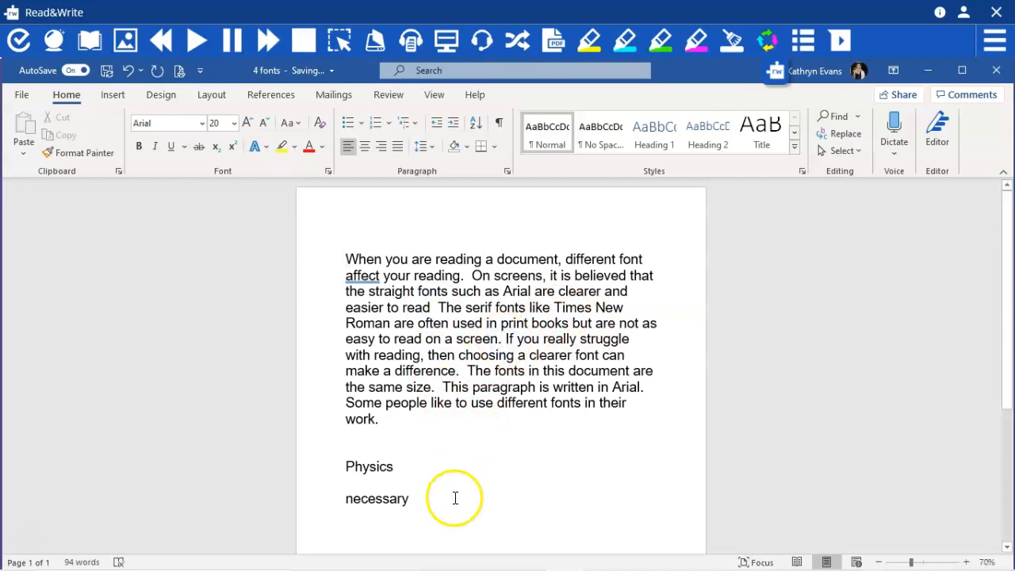
pyautogui.press('BackSpace')
pyautogui.click(394, 355)
pyautogui.press('BackSpace')
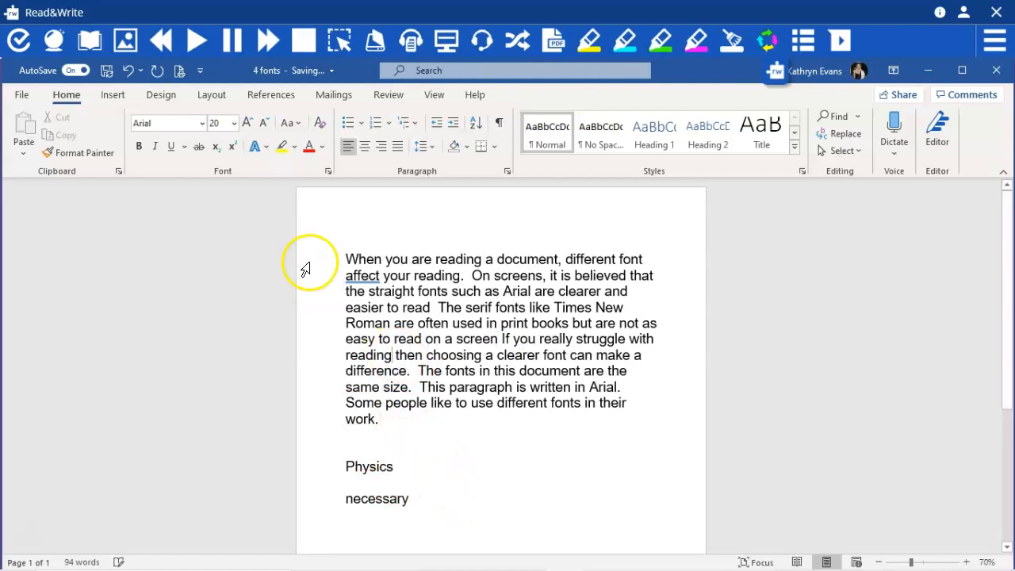
# Start reading the document aloud from the beginning of the paragraph
pyautogui.click(347, 259)
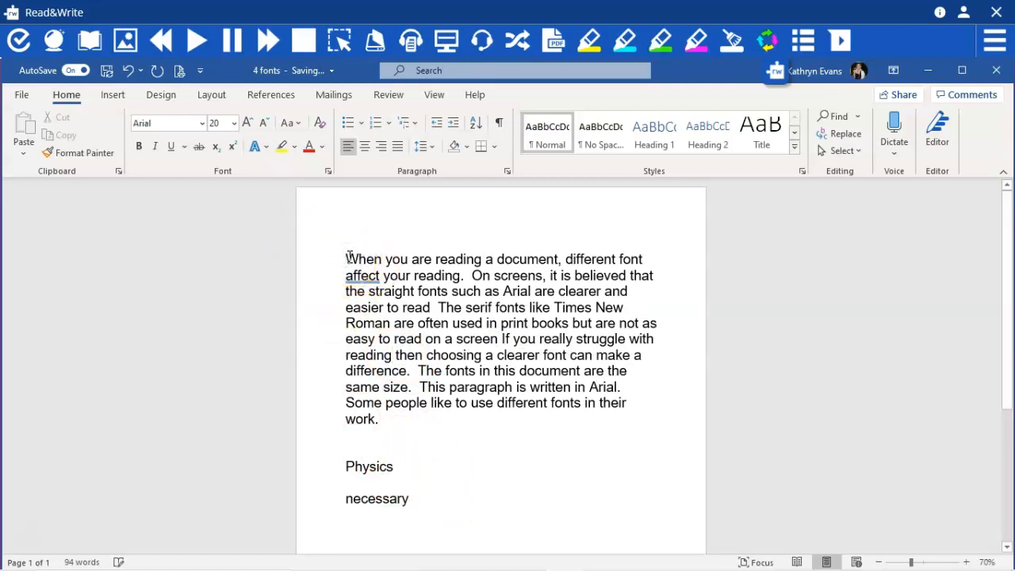
pyautogui.click(317, 220)
pyautogui.click(197, 46)
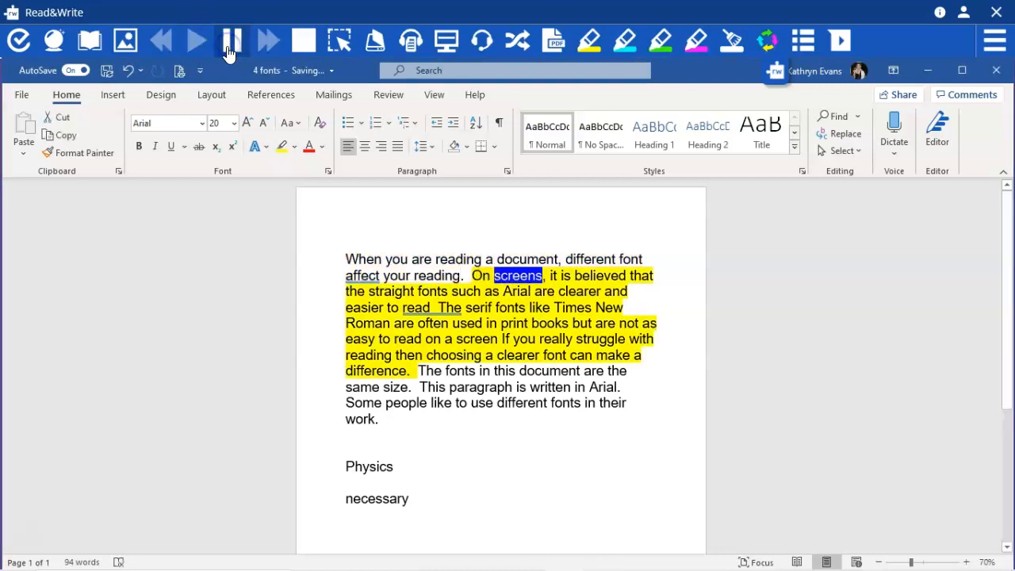
# Correct "affect" to "affects" in the first sentence of the paragraph
pyautogui.click(382, 275)
pyautogui.write('s')
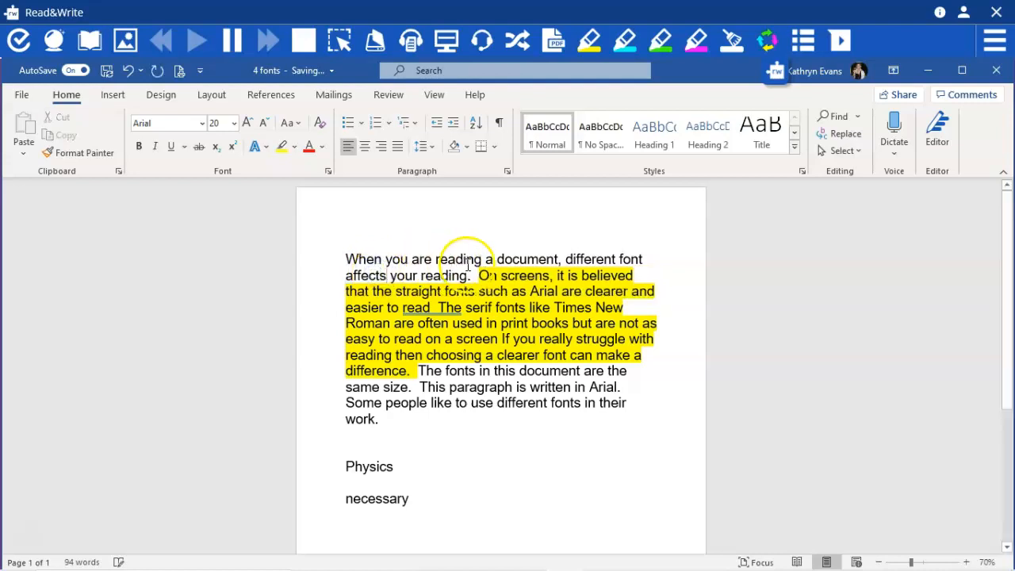
pyautogui.click(476, 276)
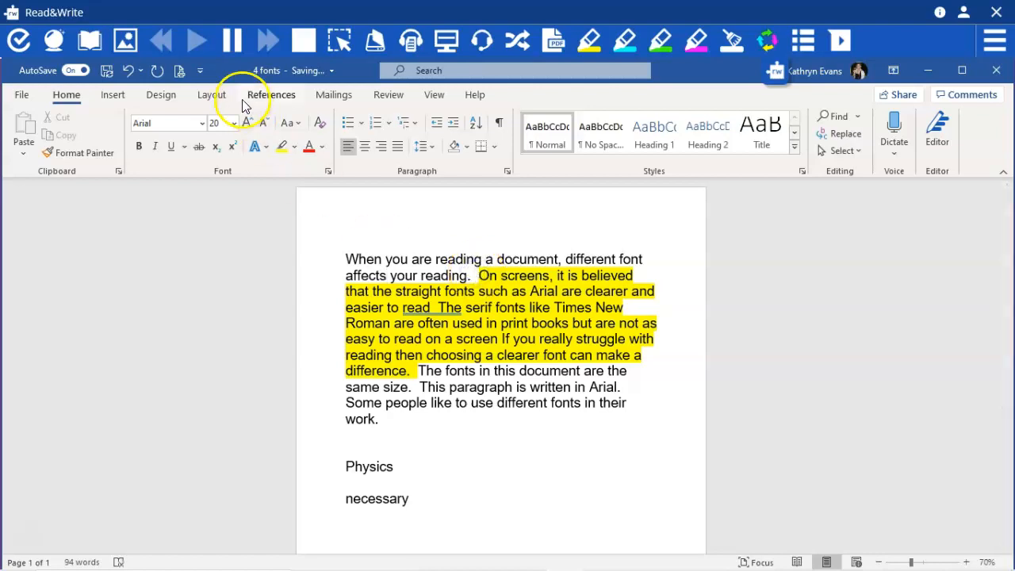
# Resume reading the long sentence without punctuation aloud, and stop the speech after it
pyautogui.click(236, 41)
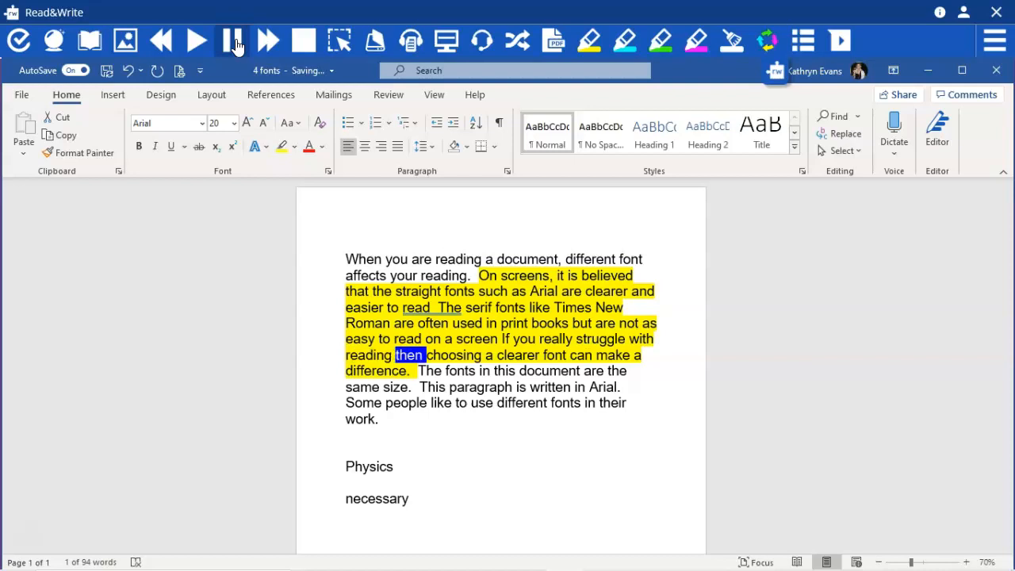
pyautogui.click(306, 40)
pyautogui.click(308, 40)
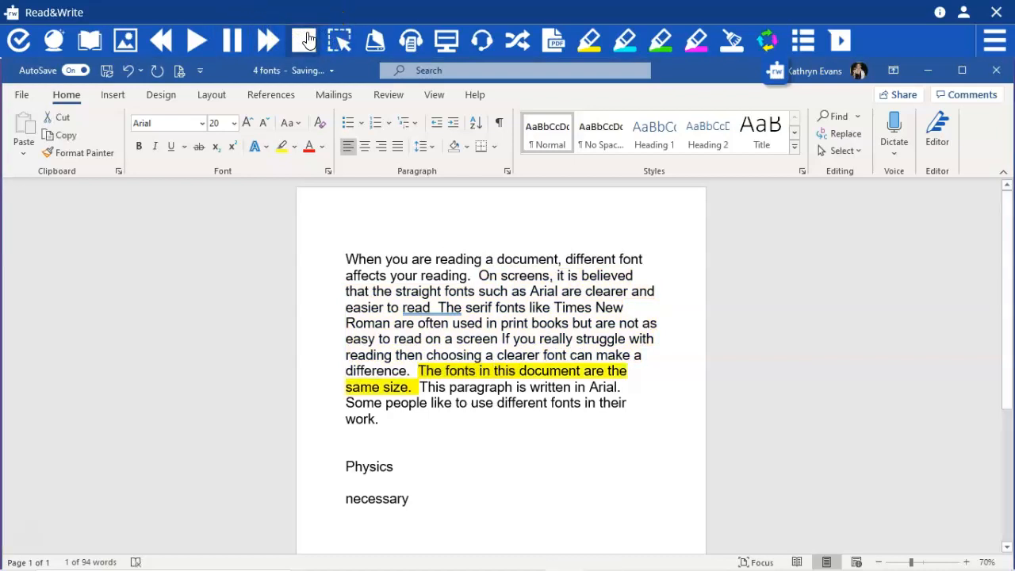